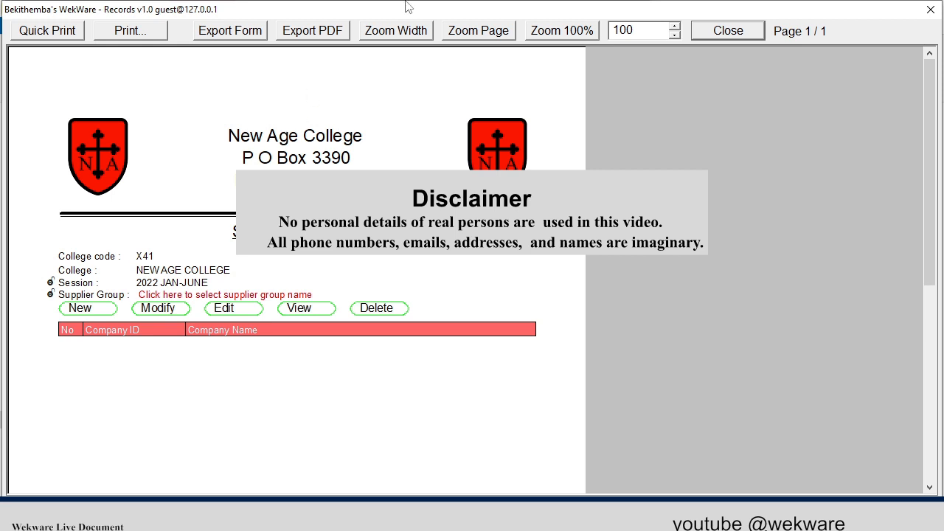
- Set the supplier group of the supplier list to SUPPLIERS
left_click(418, 35)
scroll(405, 148, "down", 3)
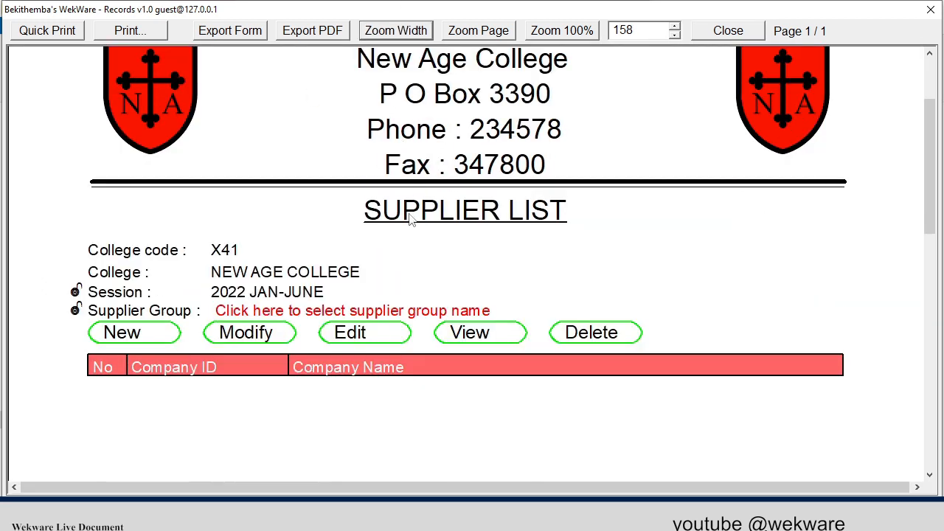
left_click(393, 311)
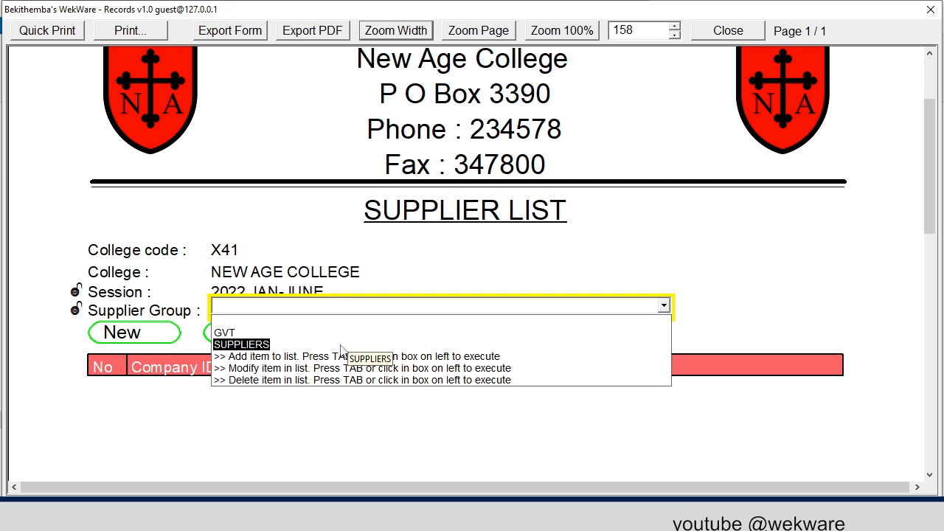
left_click(244, 345)
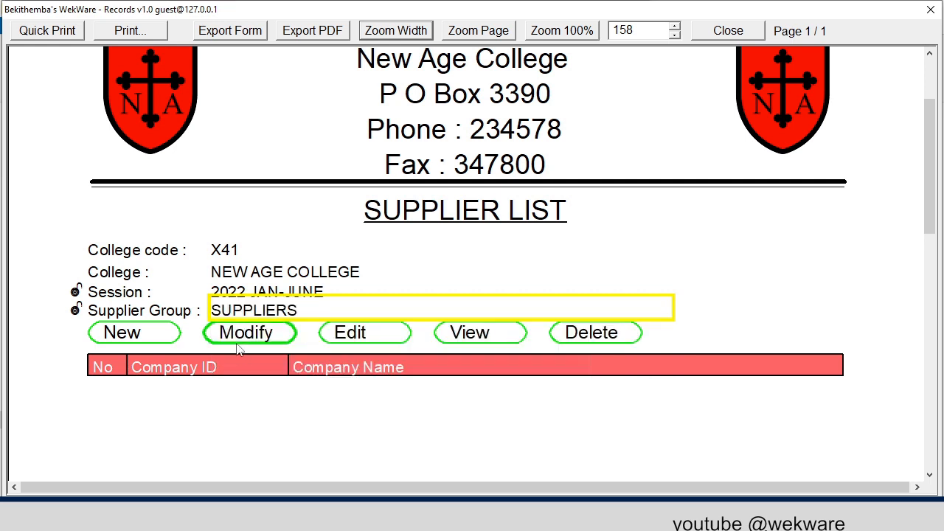
left_click(204, 394)
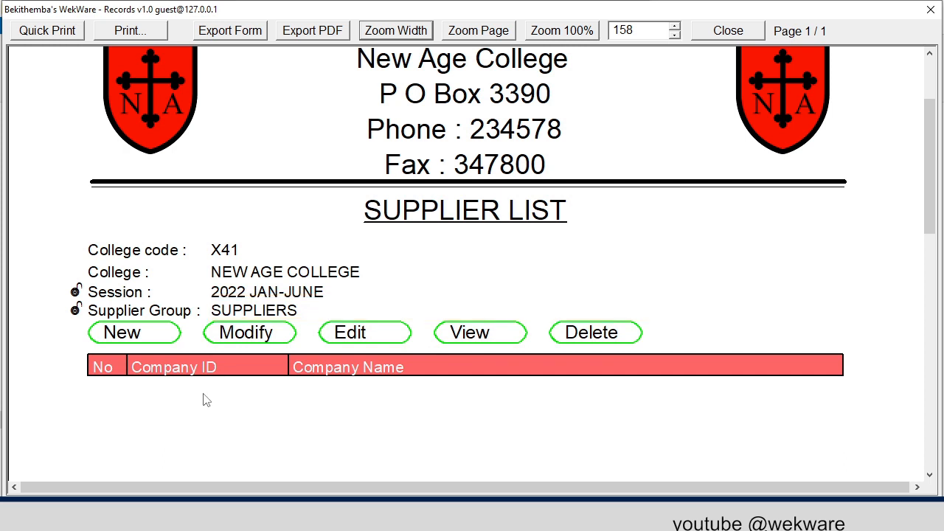
- Start a new company details record in the SUPPLIERS group
left_click(162, 335)
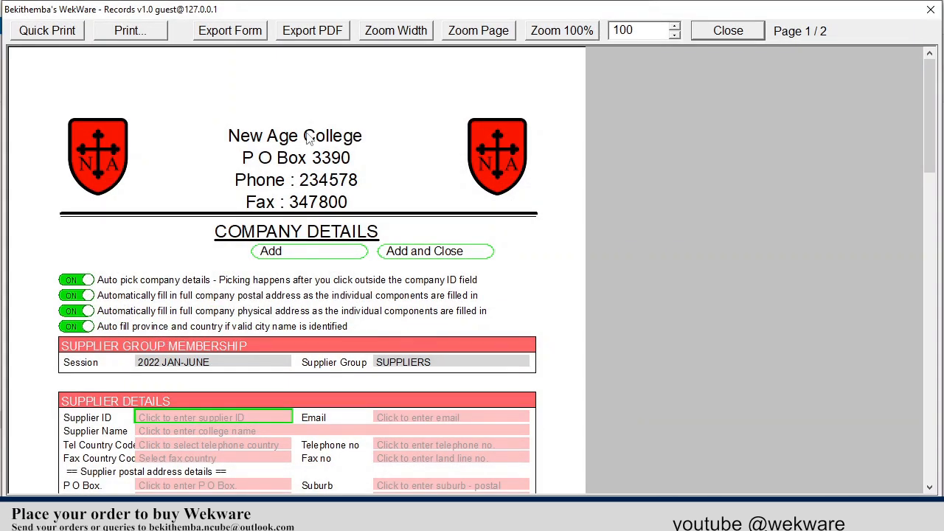
left_click(396, 31)
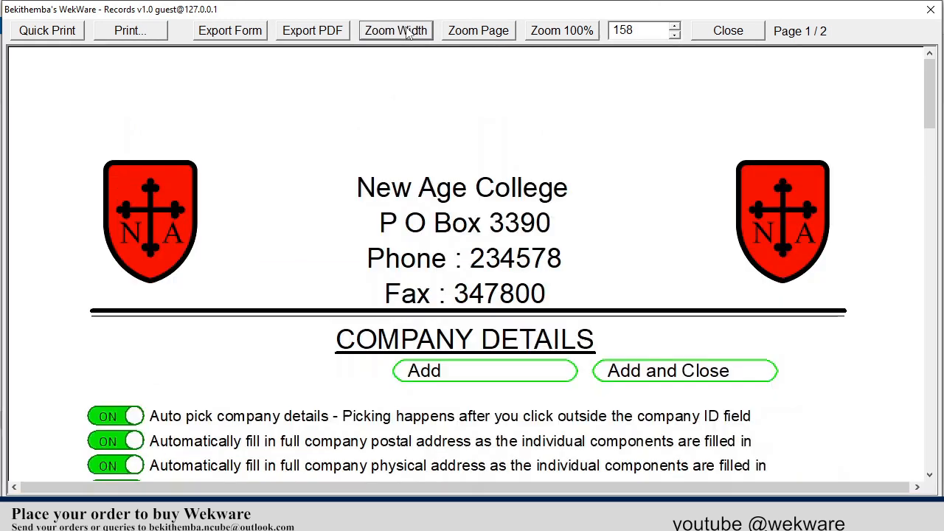
scroll(465, 152, "down", 5)
scroll(465, 151, "up", 1)
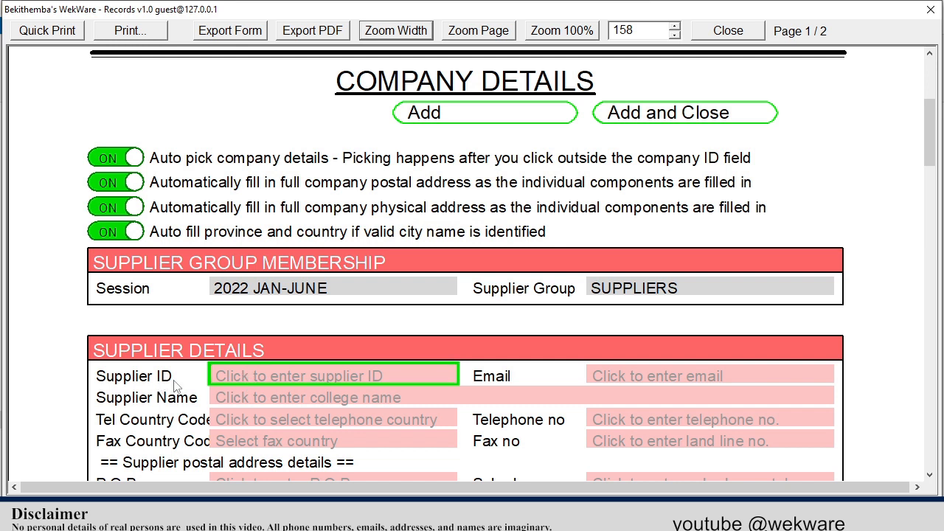
- Enter the supplier ID in the supplier details of the new record
left_click(256, 377)
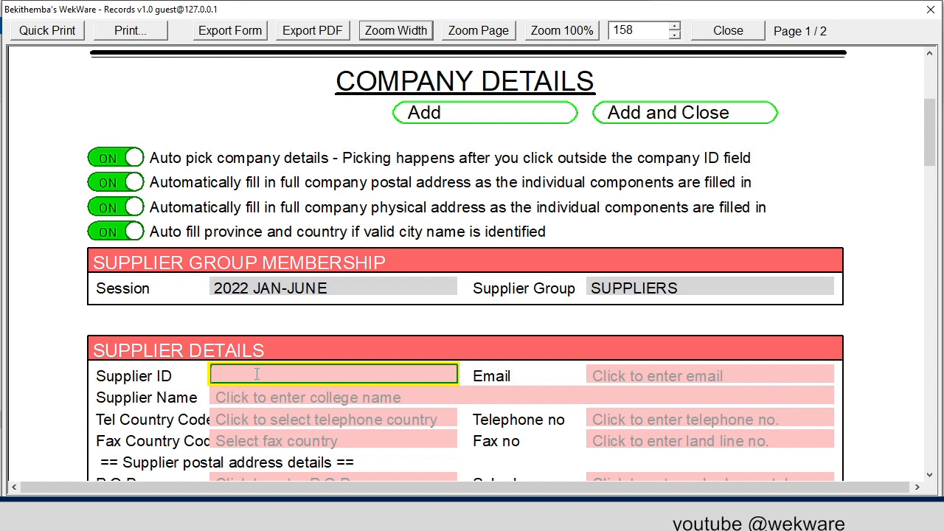
type("S22001")
- Fill in the supplier's e-mail address in the supplier details
left_click(636, 374)
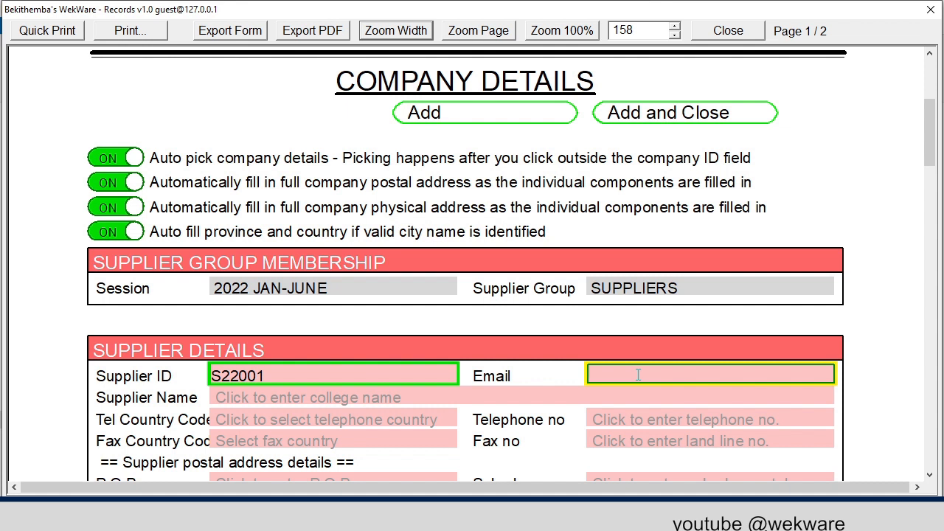
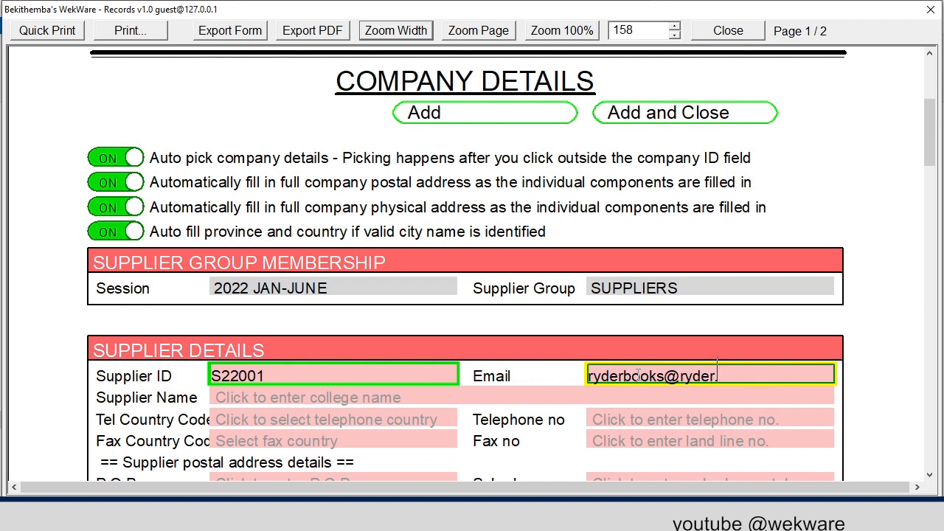
- Enter RYDER BOOKS as the supplier name
left_click(372, 395)
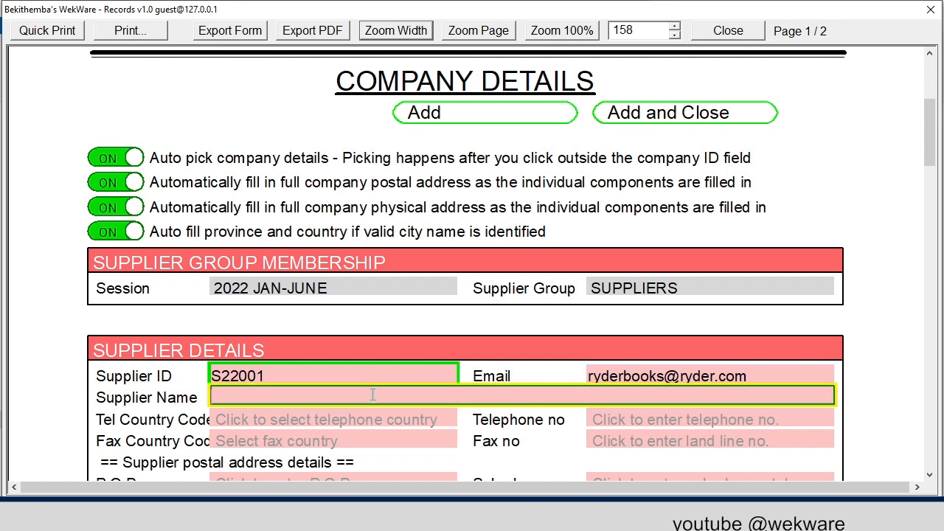
type("R")
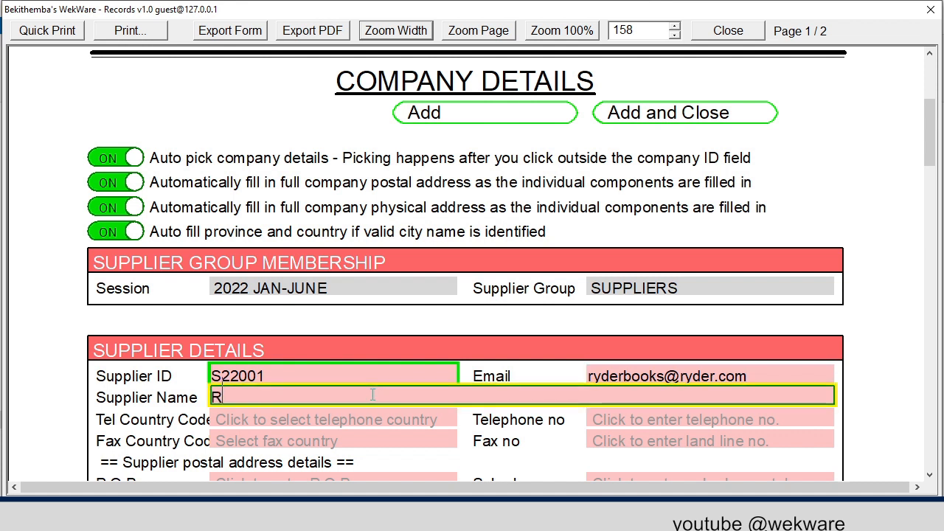
type("YDER BOO")
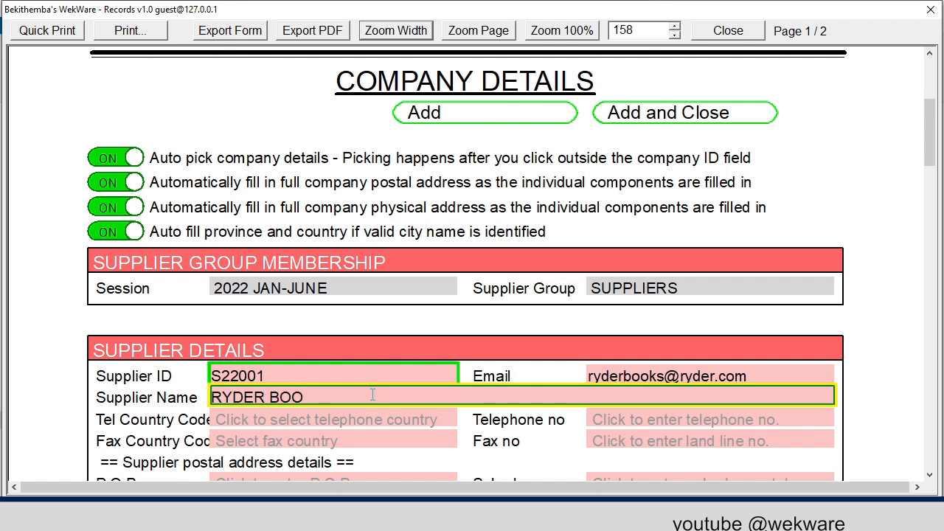
type("KS")
- Set the telephone country code to Zimbabwe 263 and enter the supplier's telephone number
scroll(372, 394, "down", 3)
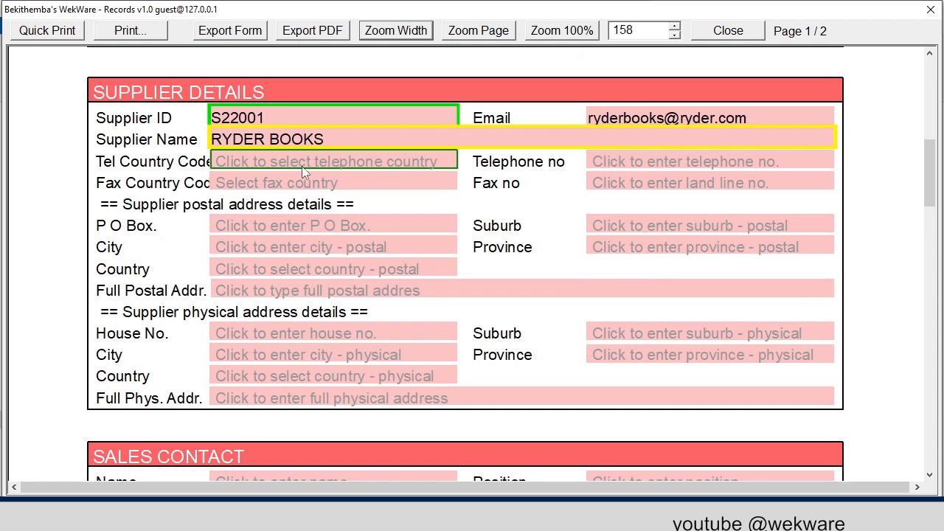
left_click(302, 166)
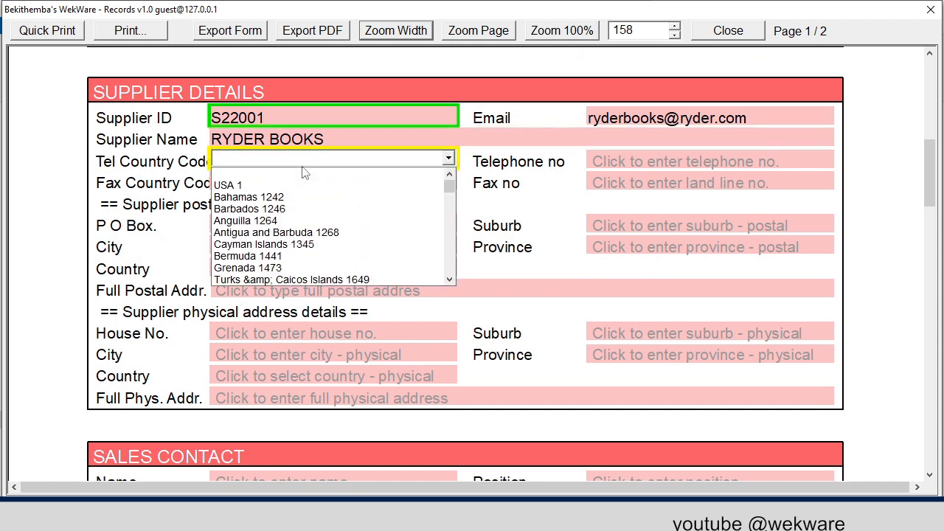
type("zim")
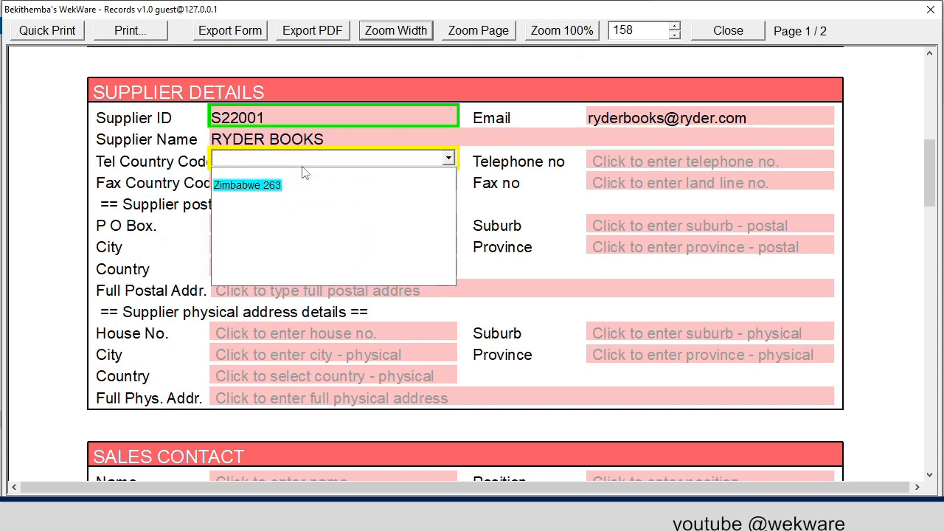
left_click(269, 185)
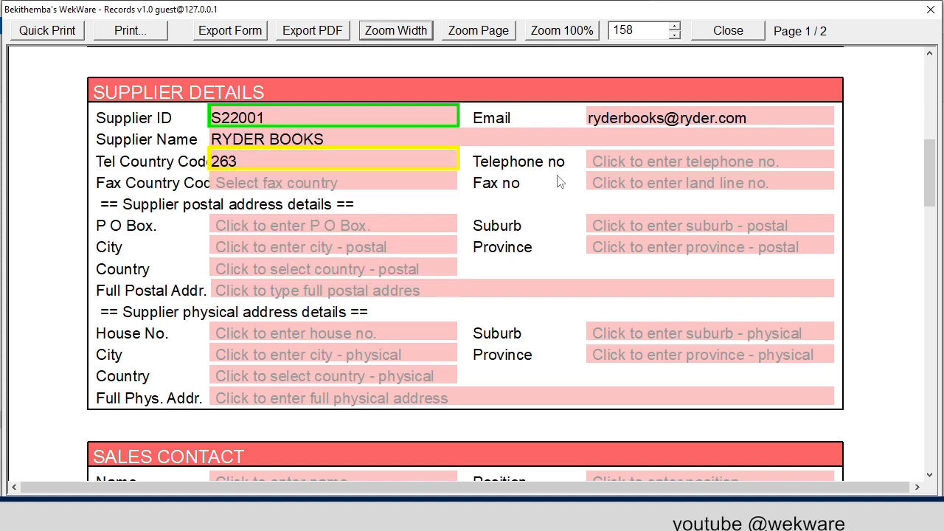
left_click(604, 161)
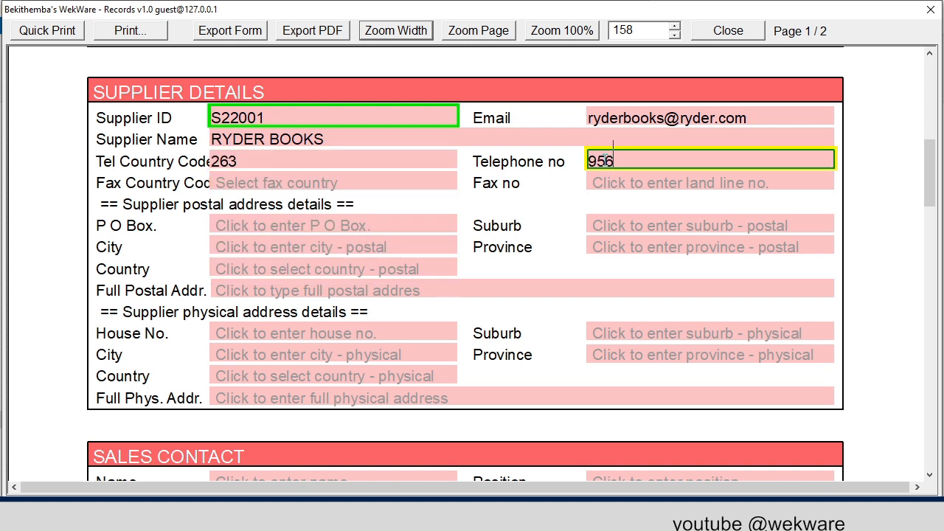
- Enter the P O Box in the supplier's postal address details
left_click(321, 221)
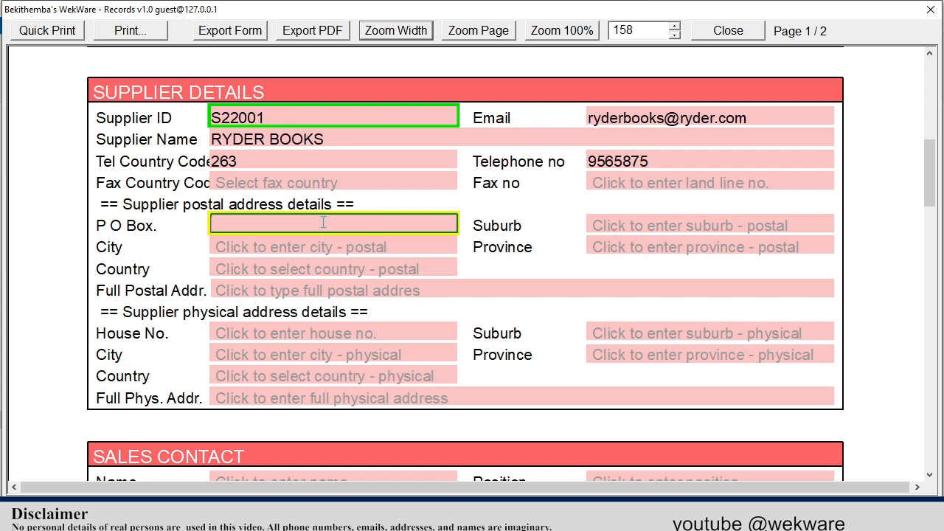
type("P O")
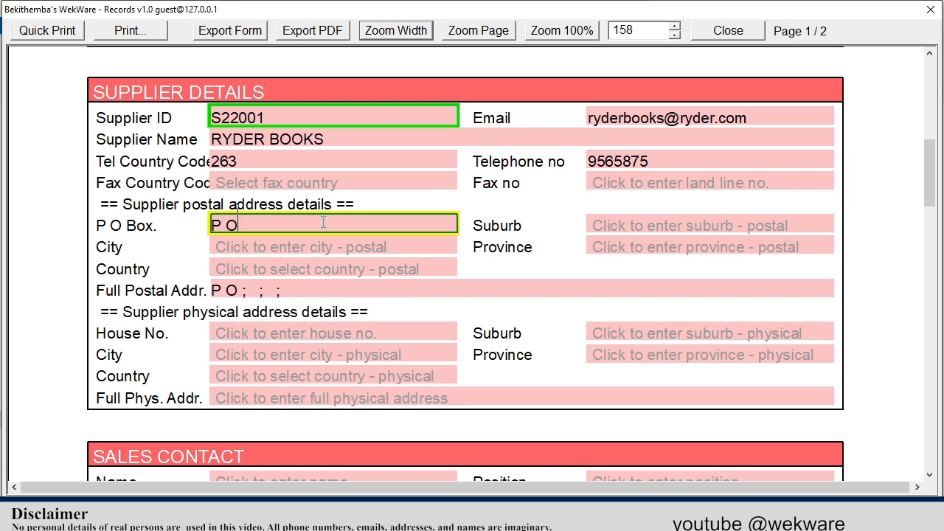
type(" BOX 45")
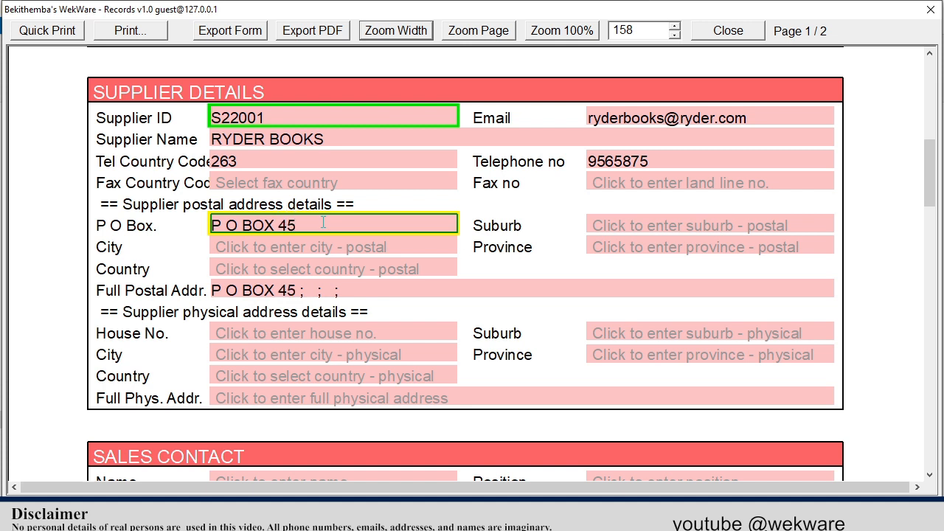
type("6")
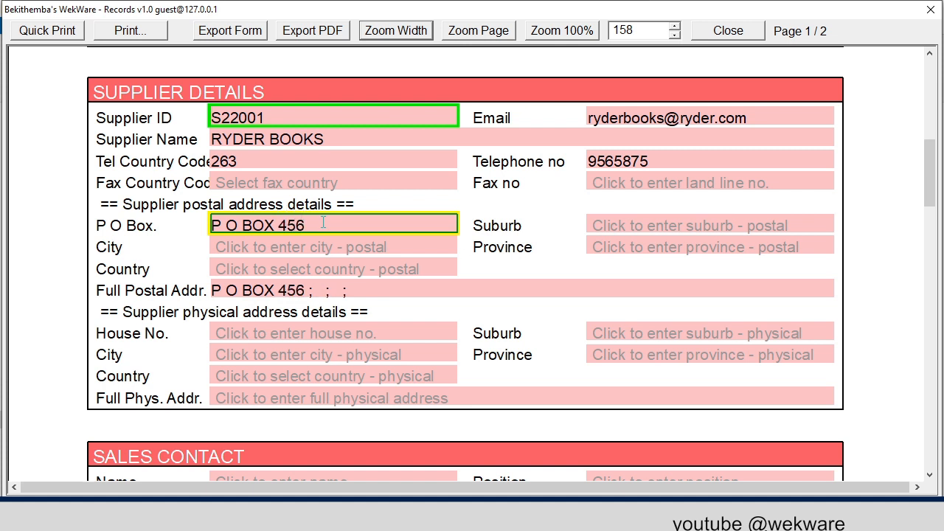
- Fill in the suburb and the city in the supplier's postal address details
left_click(647, 225)
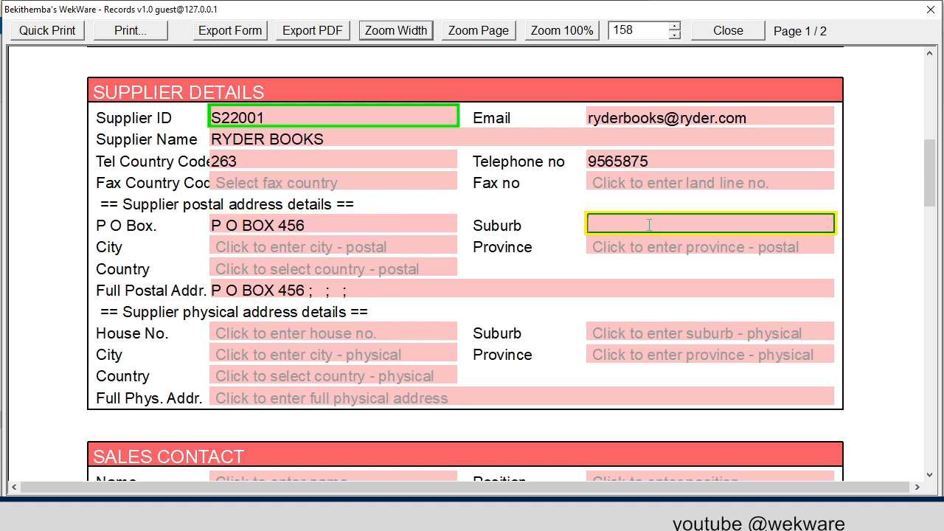
type("BULAWYO")
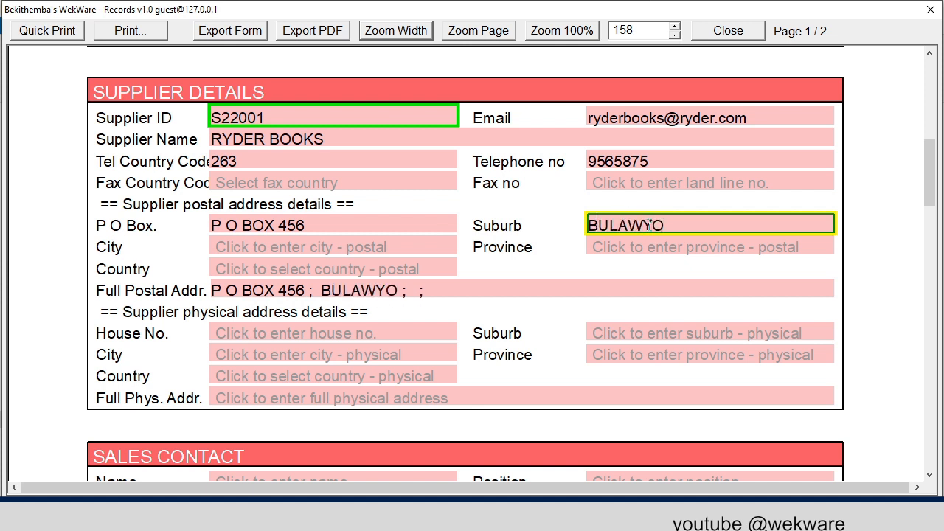
left_click(638, 225)
type("A")
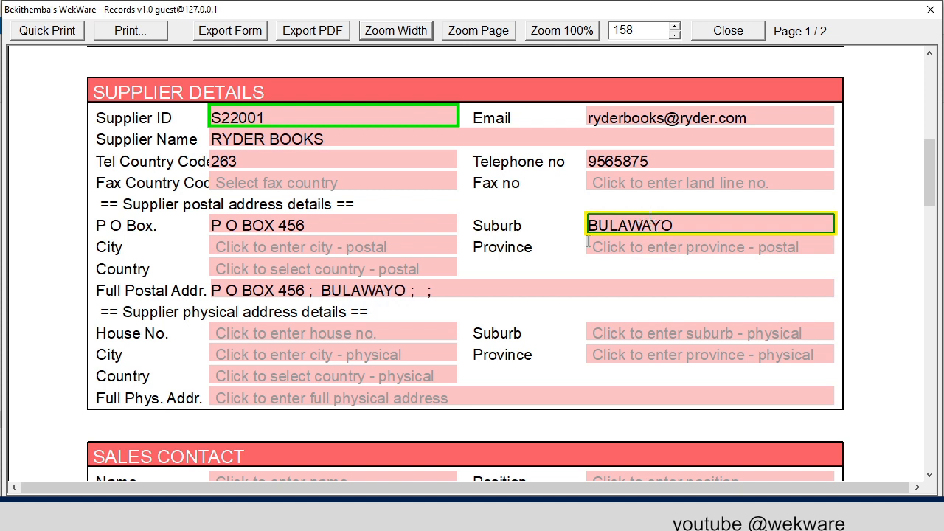
left_click(317, 247)
type("BULAWAYO")
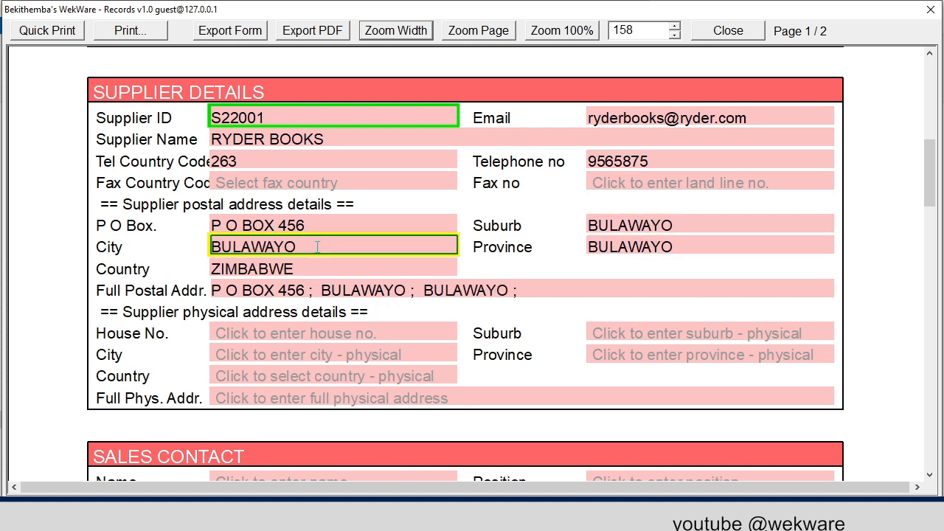
- Enter the house number and street in the supplier's physical address details
left_click(264, 333)
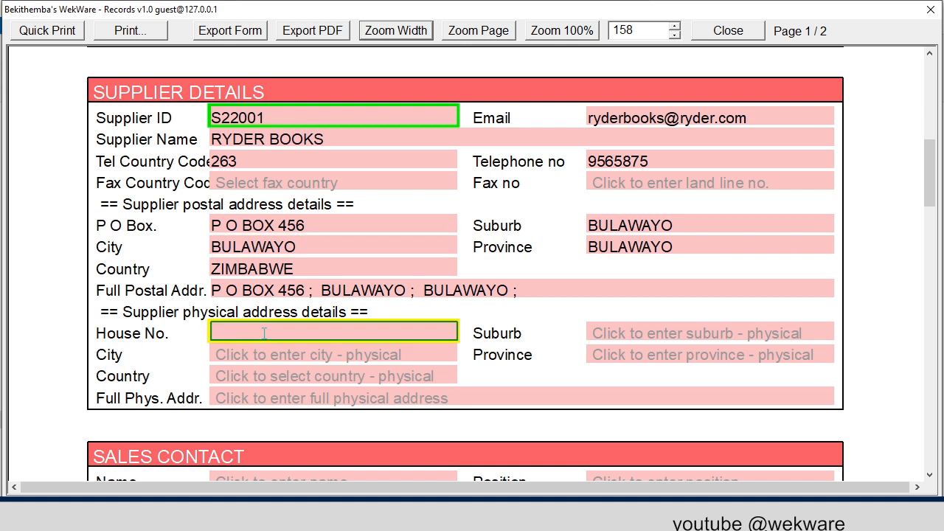
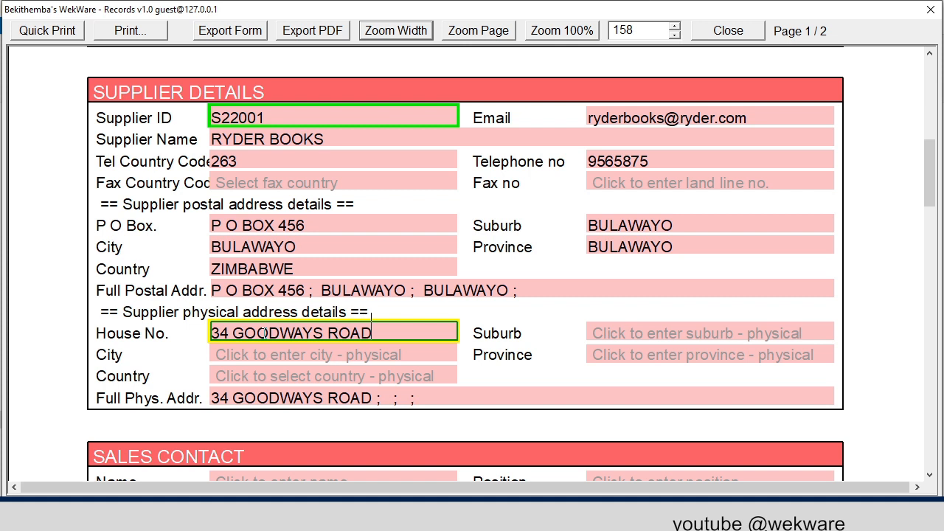
- Fill in the suburb and the city in the supplier's physical address details
left_click(642, 336)
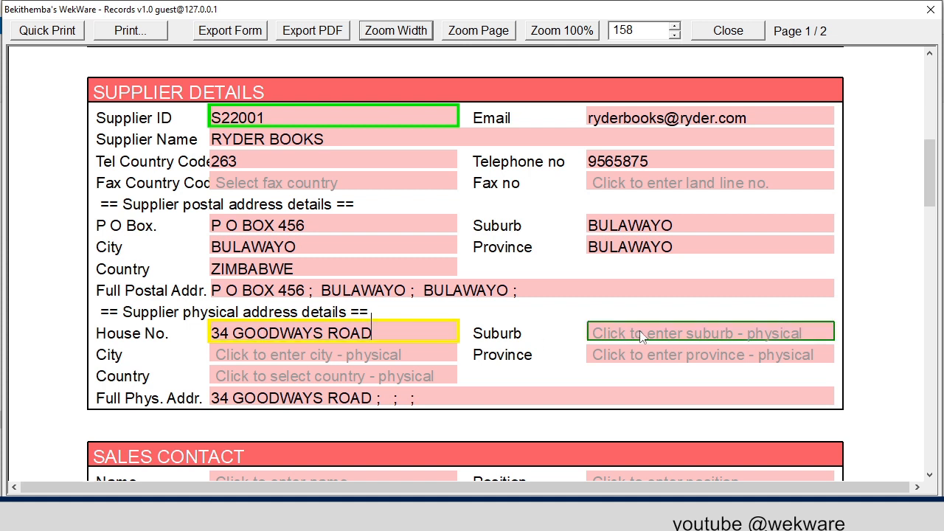
left_click(642, 334)
type("BUL")
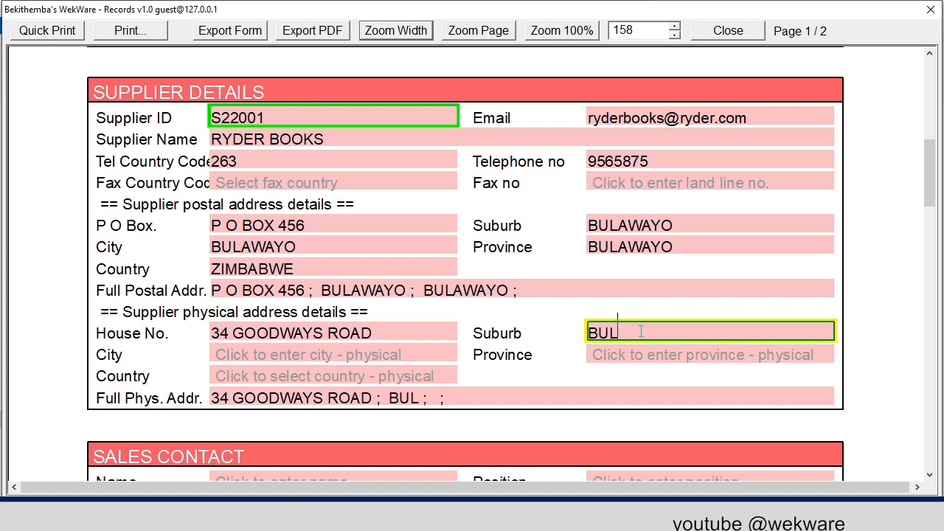
type("AWAYO")
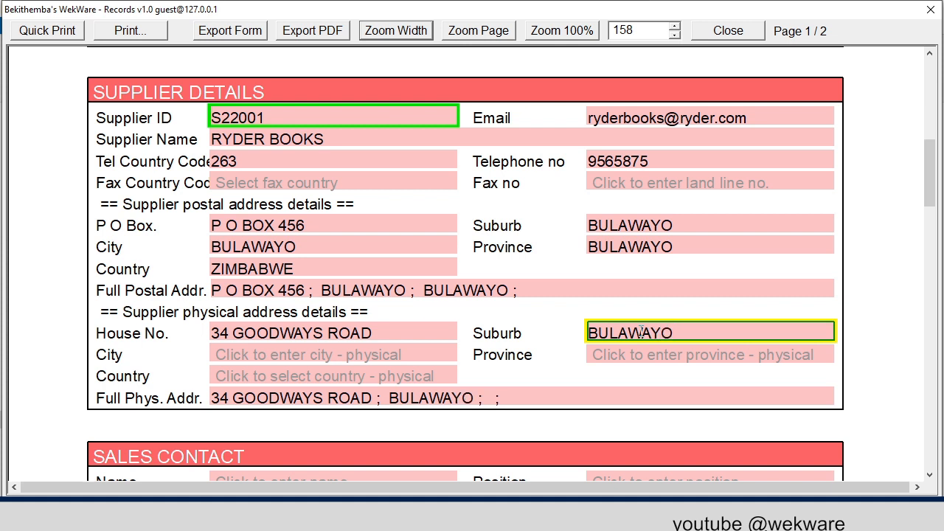
left_click(404, 355)
type("B")
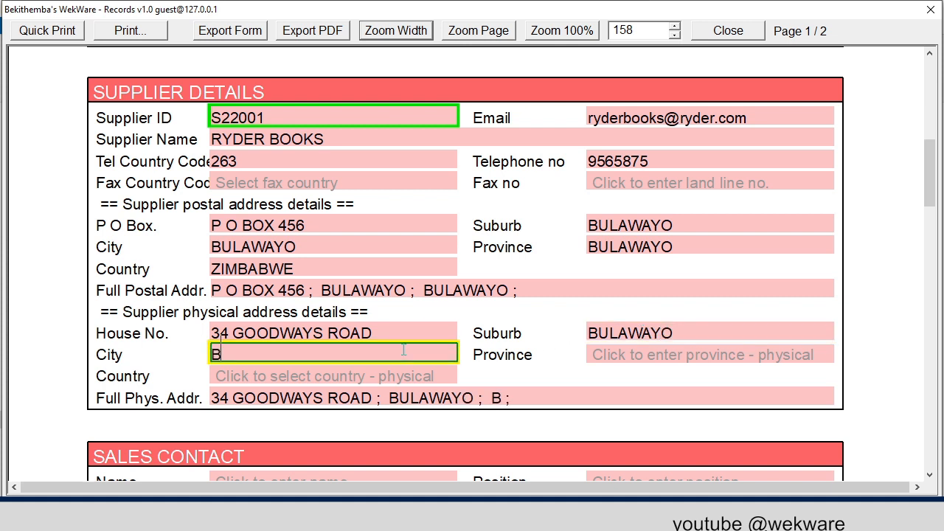
type("ULAWAYO")
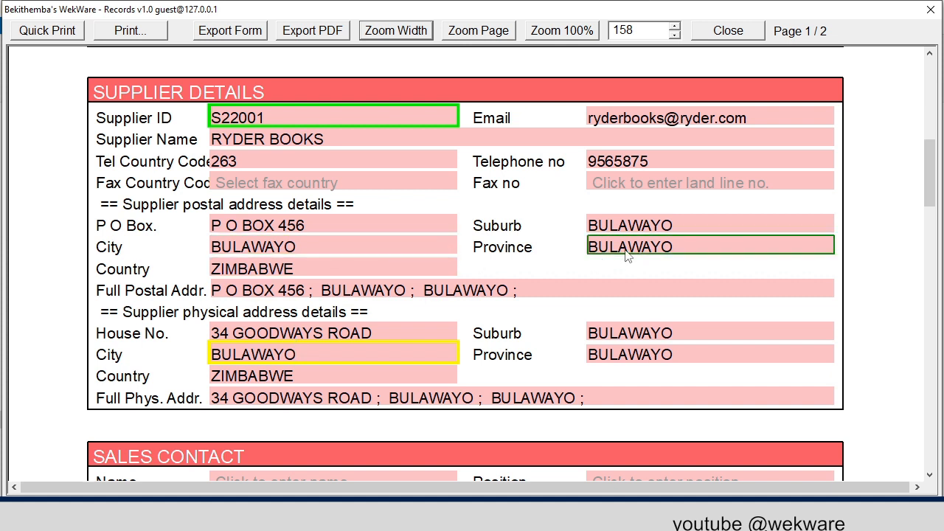
- Enter the sales contact's full name and set the contact's position to SALES MANAGER
scroll(309, 224, "up", 3)
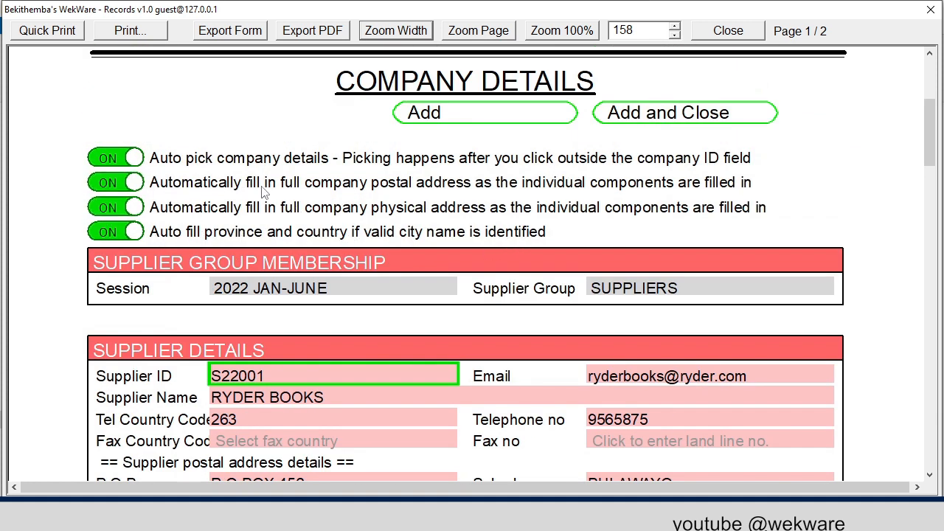
scroll(485, 262, "down", 8)
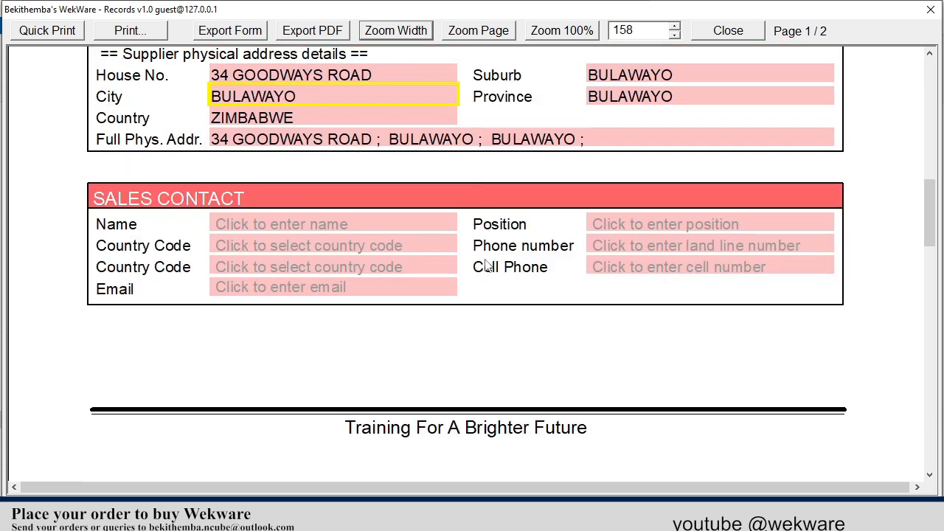
scroll(376, 236, "down", 1)
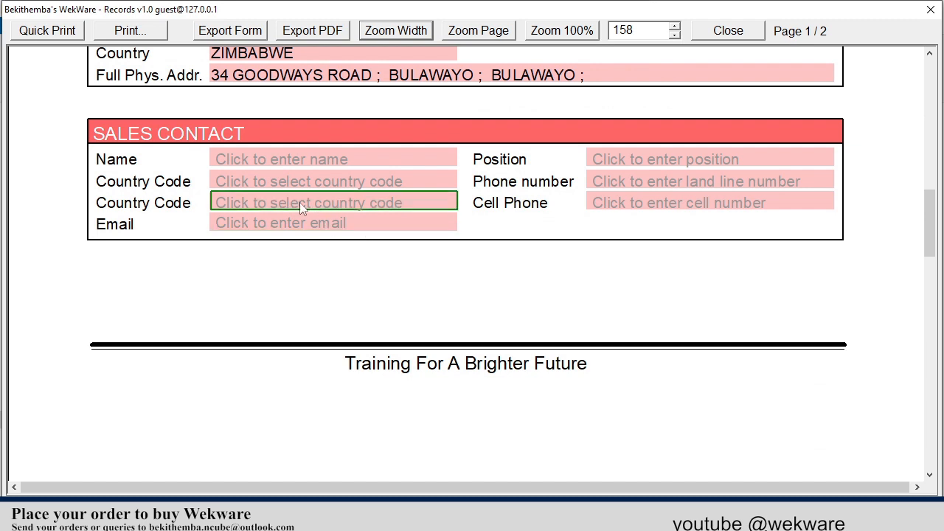
left_click(287, 159)
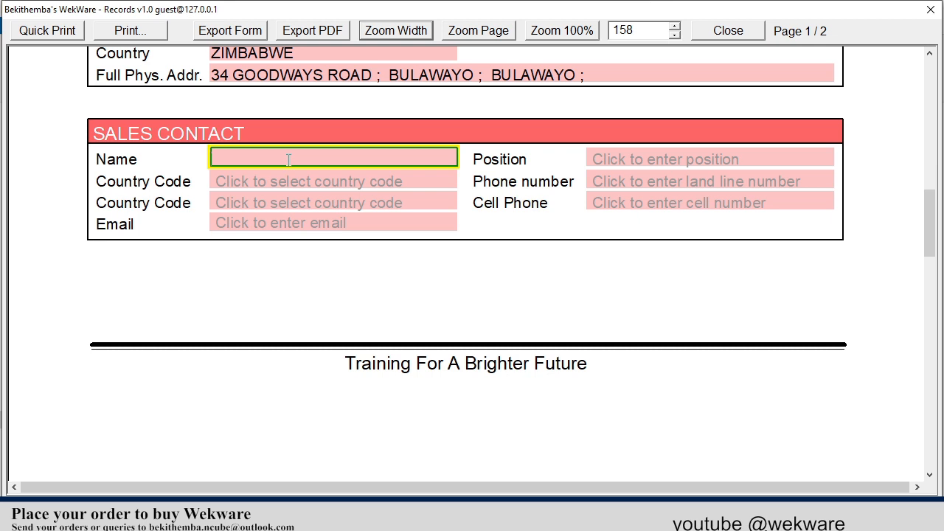
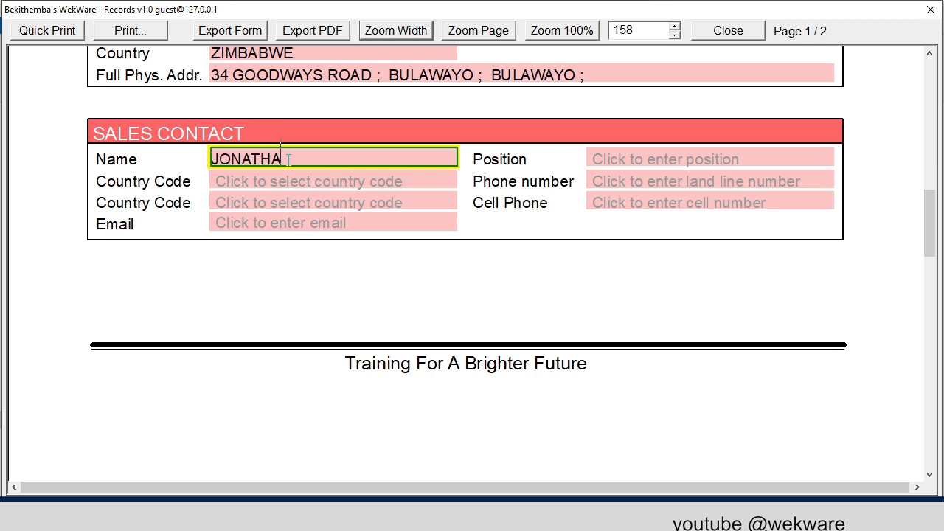
left_click(642, 155)
type("SALE")
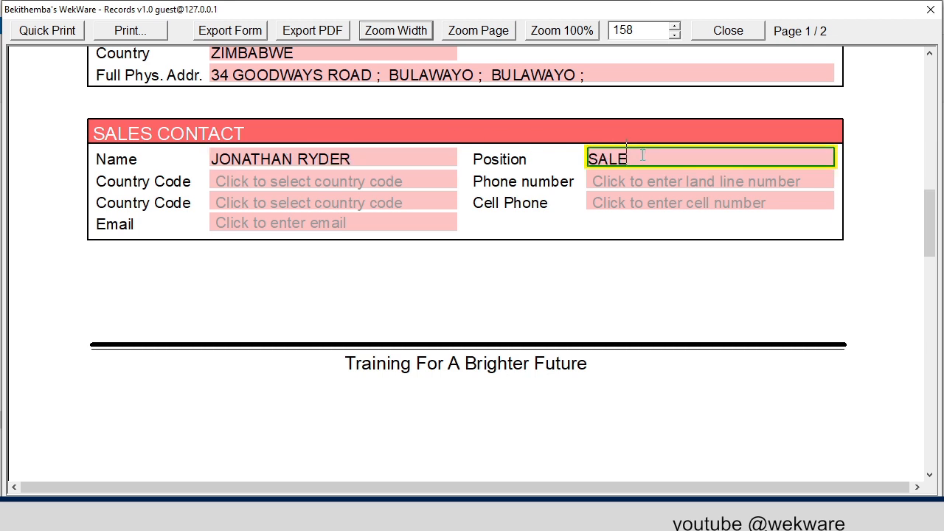
type("S MANAGER")
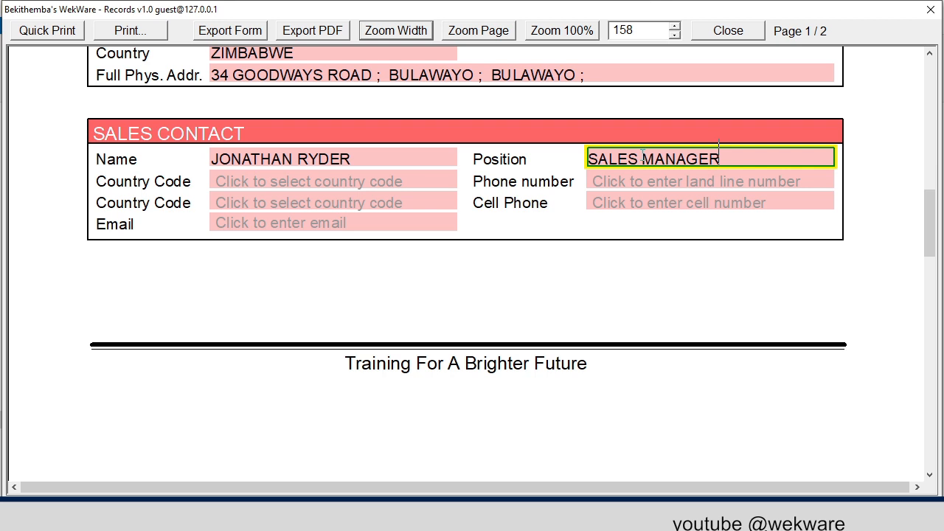
- Set the sales contact's land line country code to Zimbabwe 263 and enter the contact's phone number
left_click(375, 178)
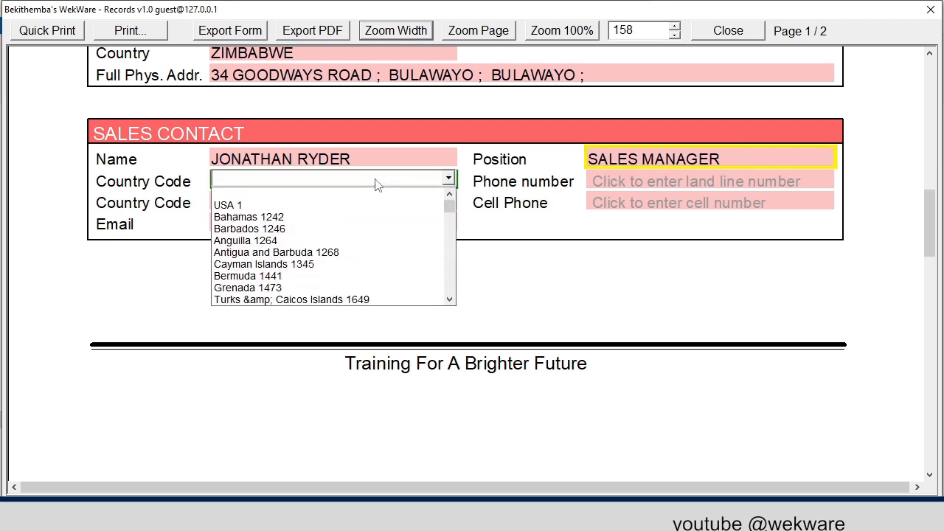
type("zim")
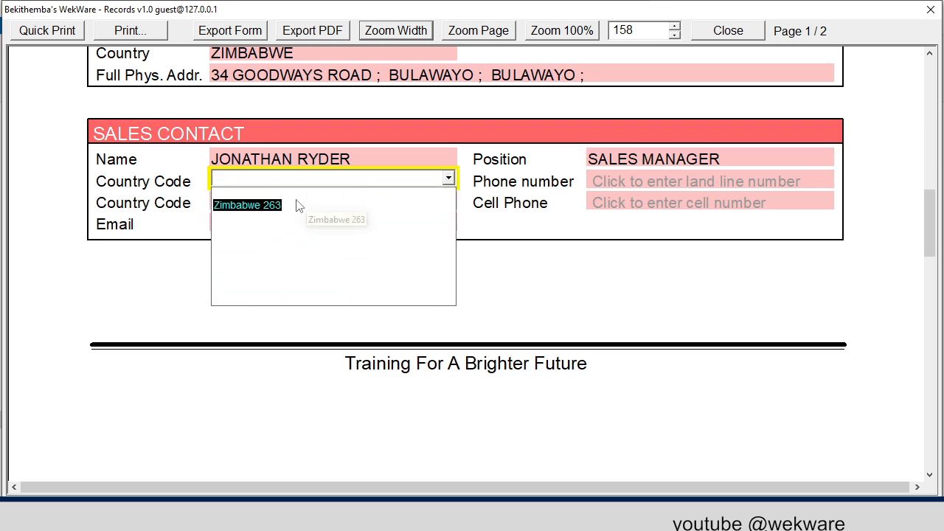
left_click(269, 205)
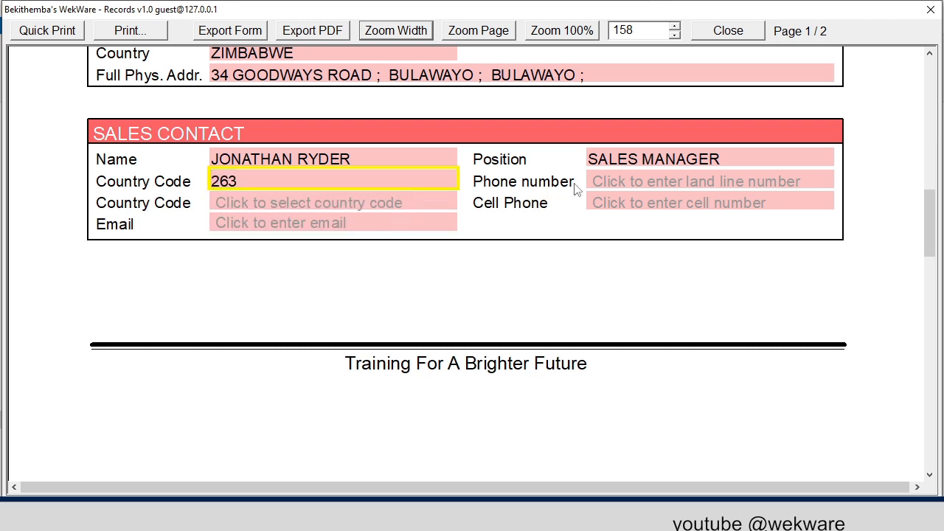
left_click(642, 181)
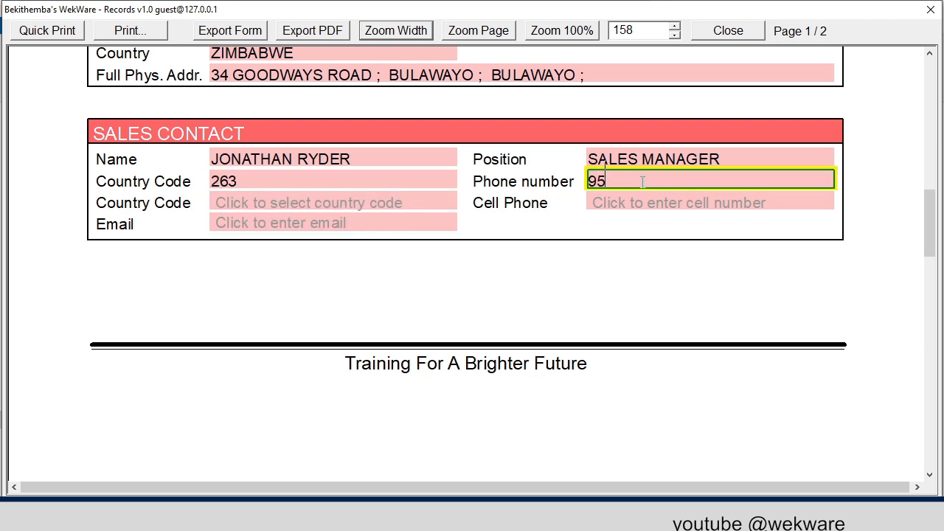
- Fill in the sales contact's e-mail address
left_click(291, 224)
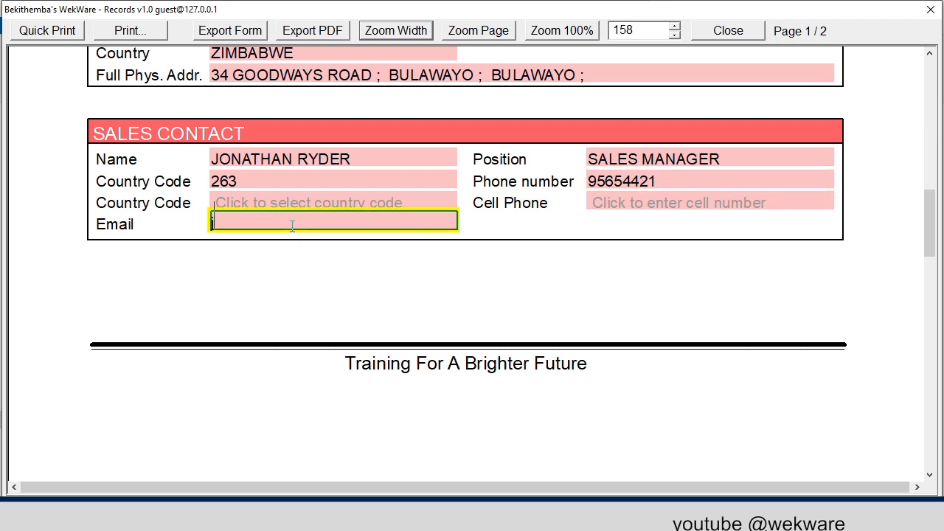
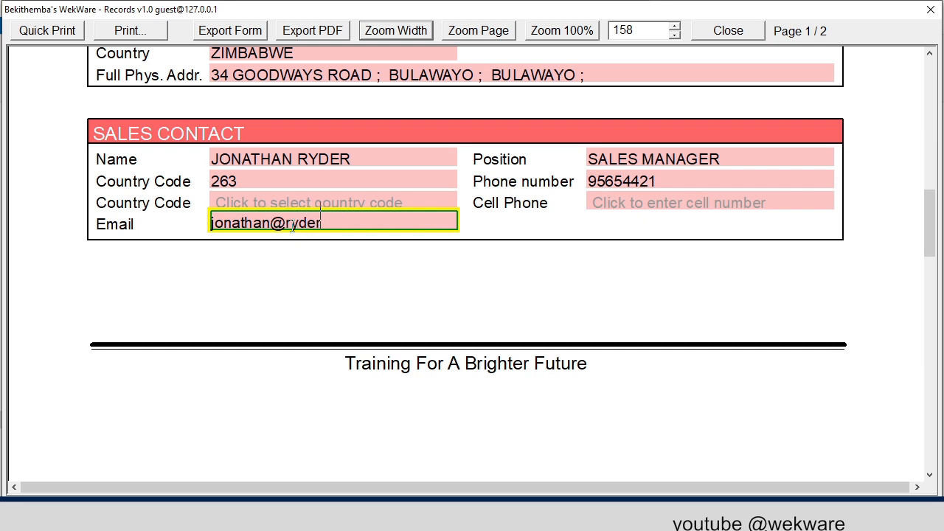
- Enter the accounts contact's full name and set the contact's position to ACCOUNTS MANAGER
scroll(317, 234, "down", 5)
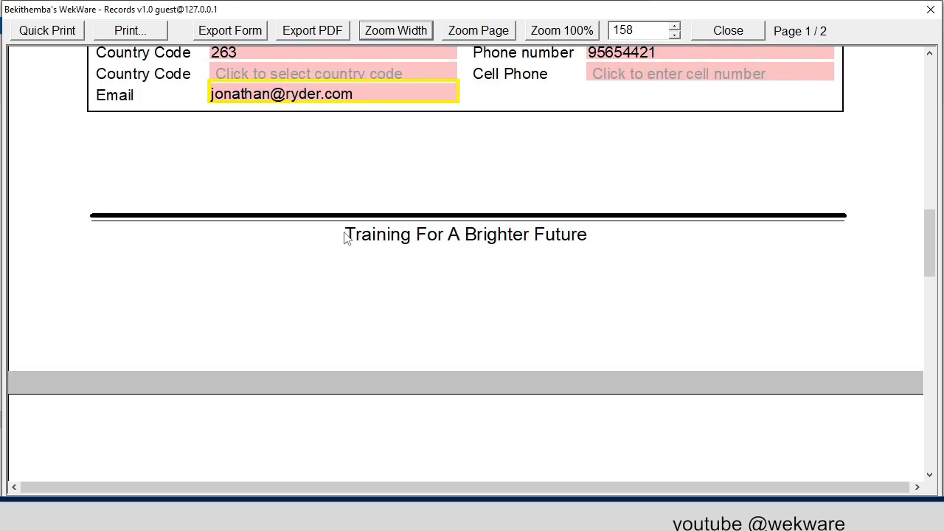
left_click(346, 230)
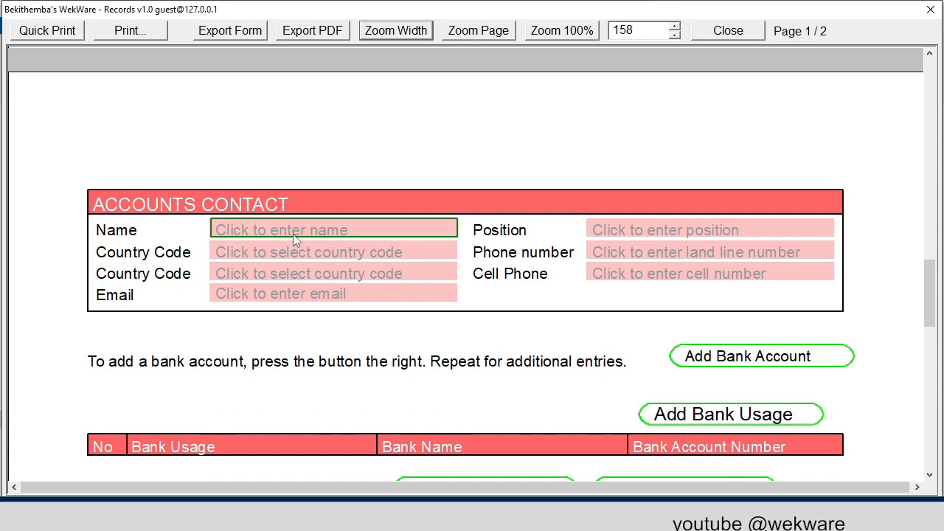
left_click(267, 228)
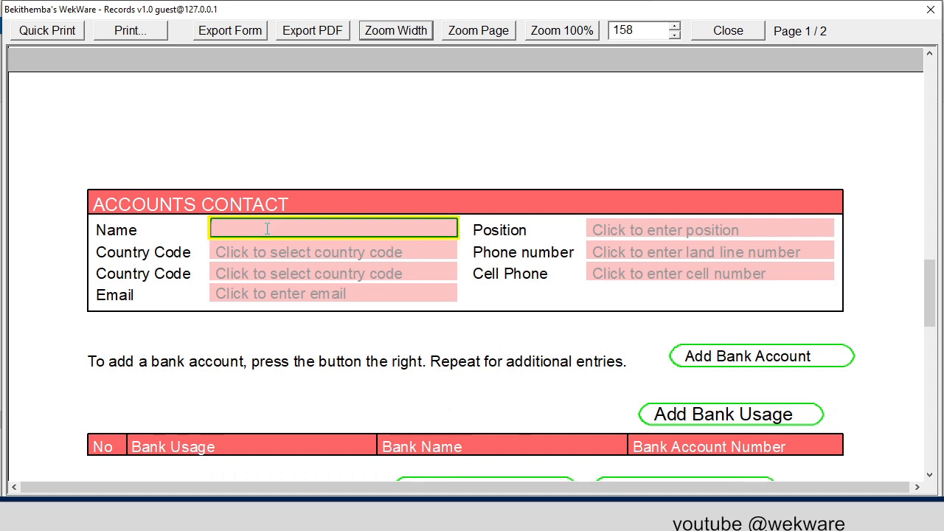
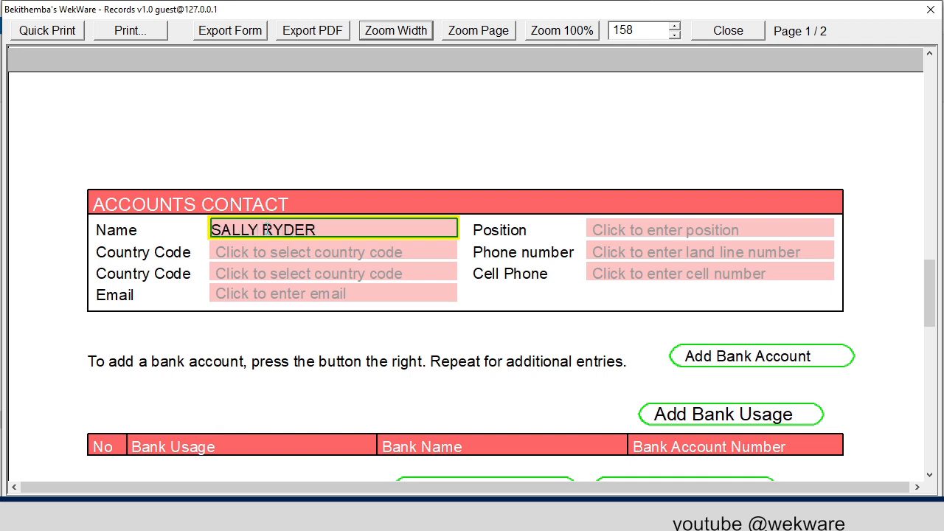
left_click(641, 228)
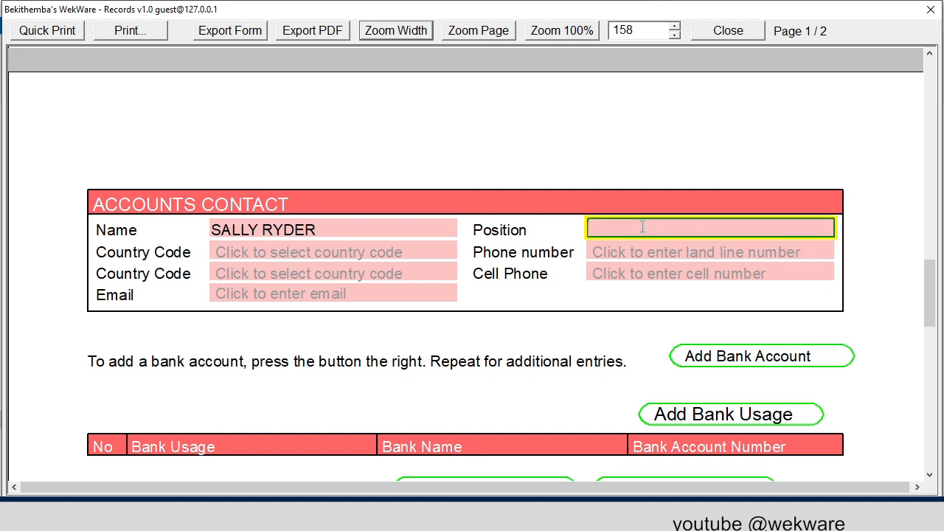
type("ACCOUNTS ")
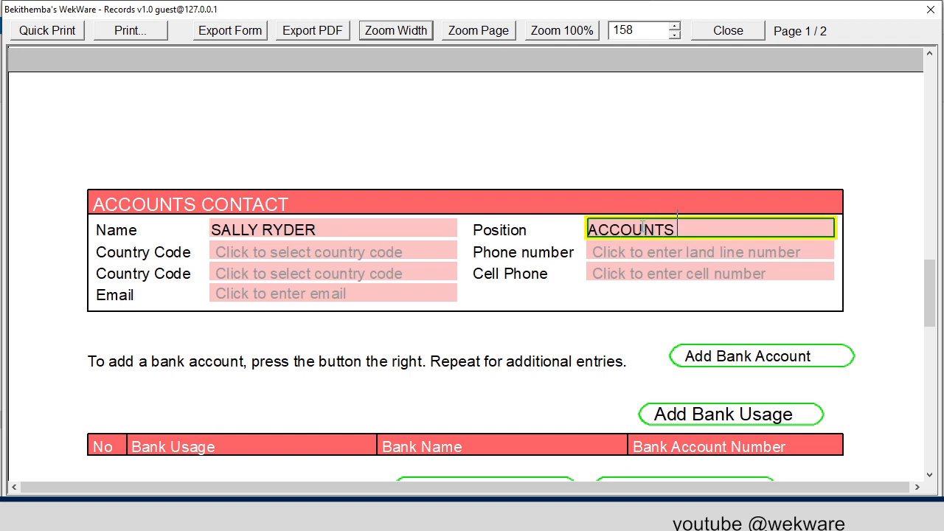
type("MANAGER")
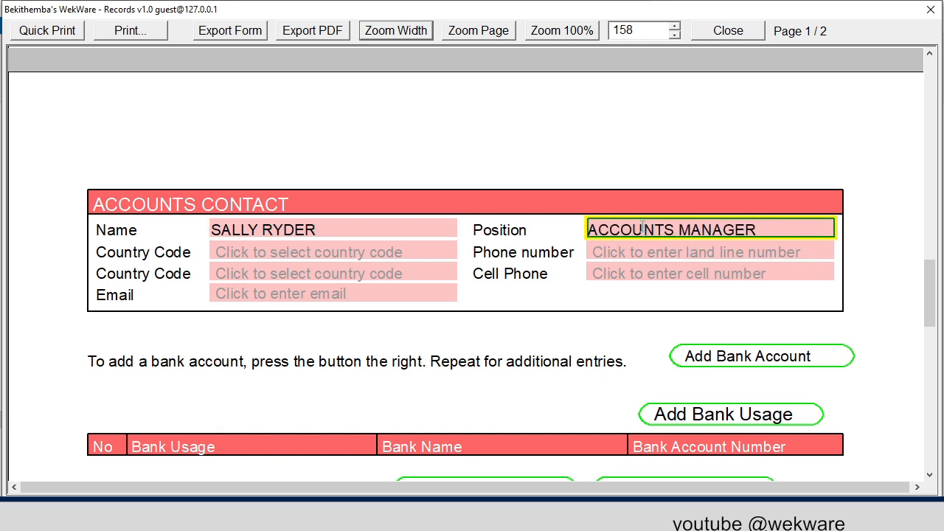
- Set the accounts contact's land line country code to Zimbabwe 263 and enter the contact's phone number
left_click(371, 256)
type("zim")
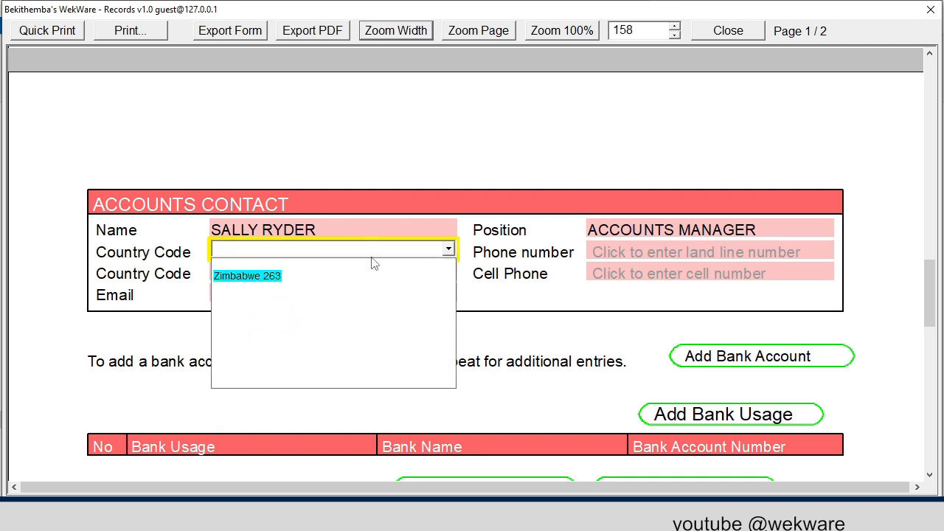
left_click(270, 276)
left_click(650, 255)
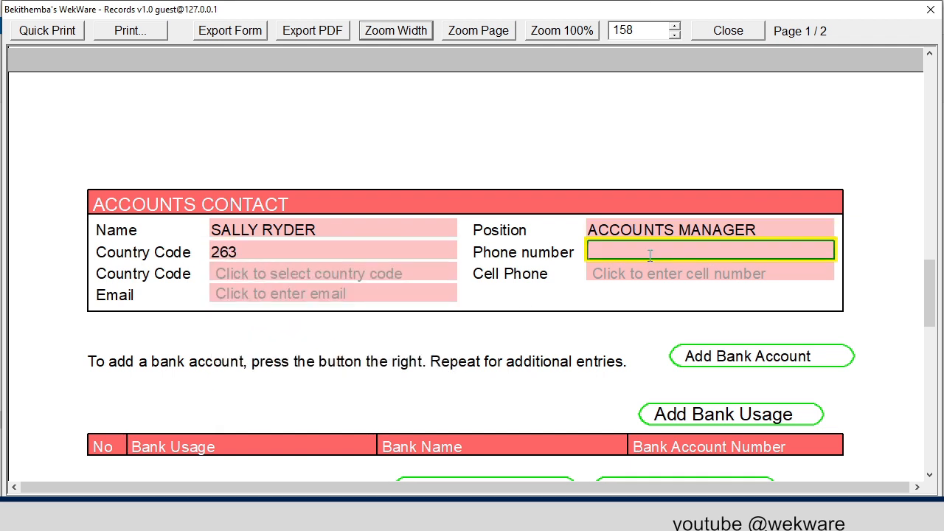
type("9784215")
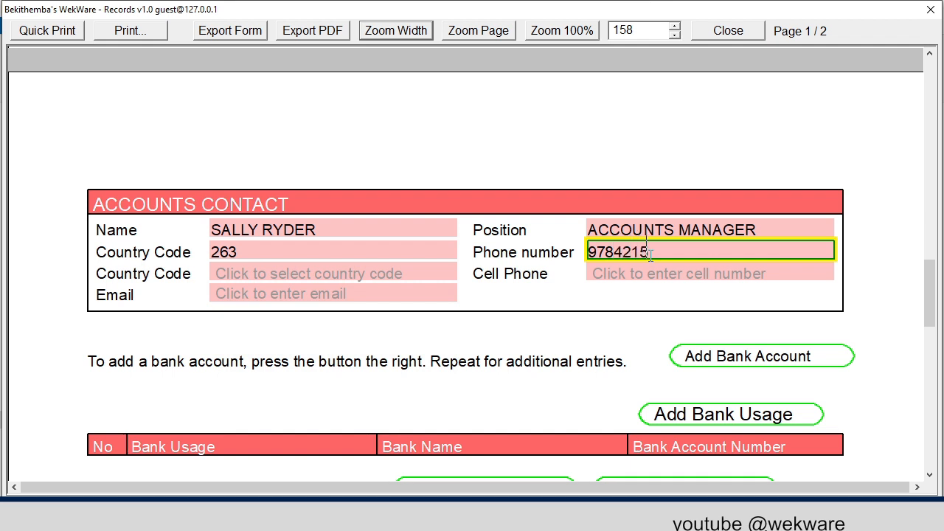
- Fill in the accounts contact's e-mail address
left_click(339, 298)
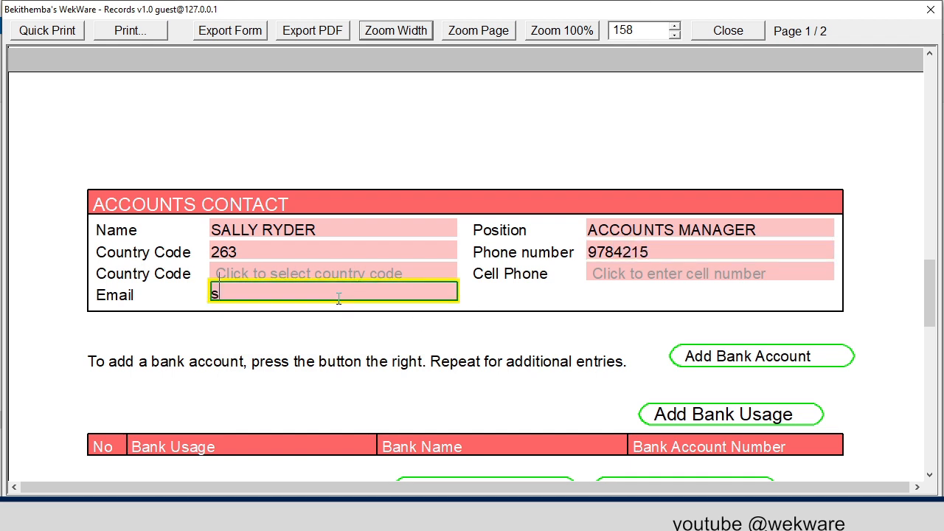
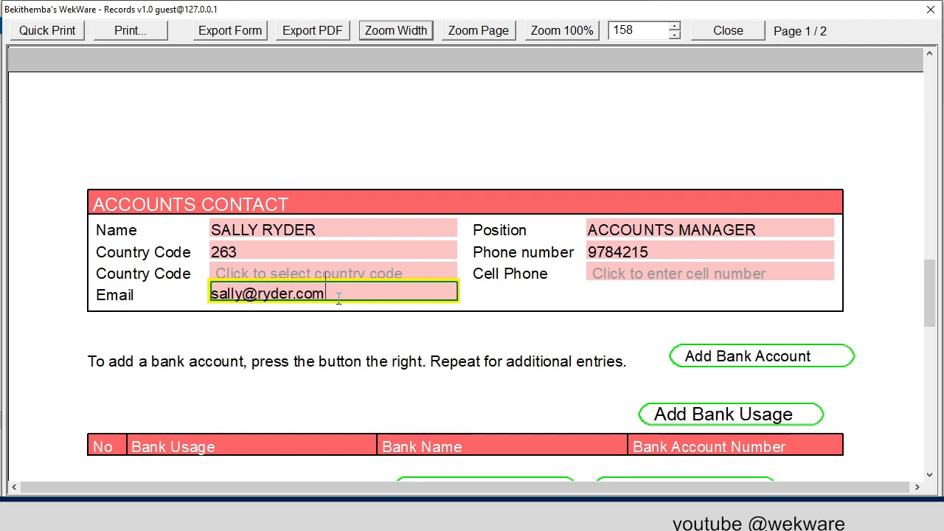
- Add a bank account entry for the supplier with bank name BIG BANK and enter its account number
scroll(495, 284, "down", 3)
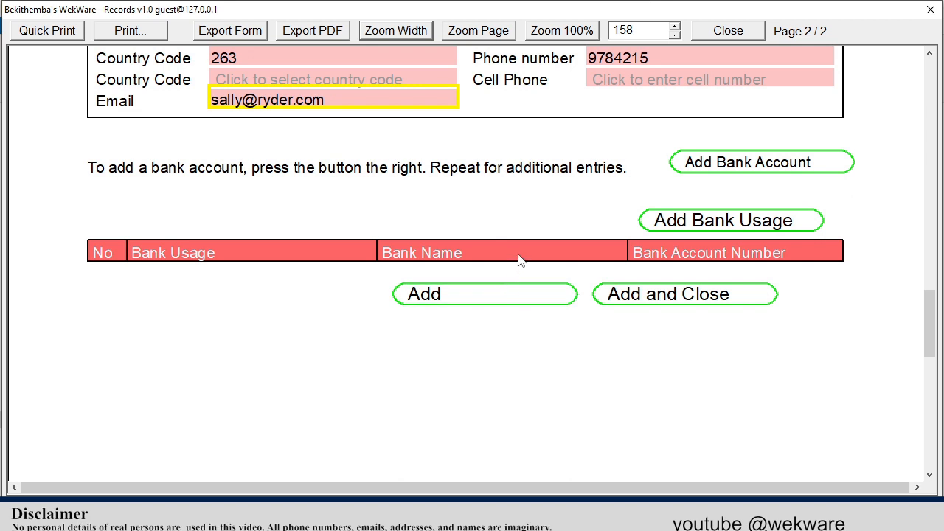
left_click(727, 164)
left_click(358, 232)
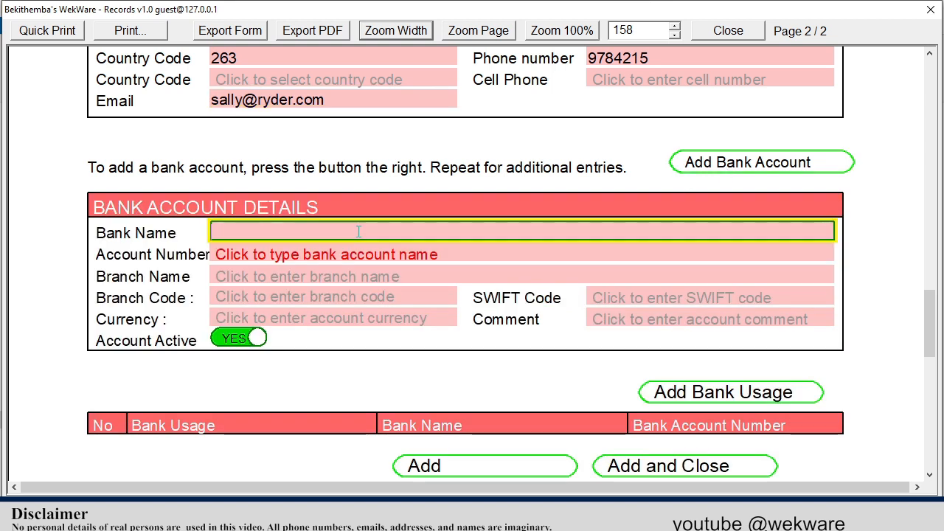
type("bIG BANK")
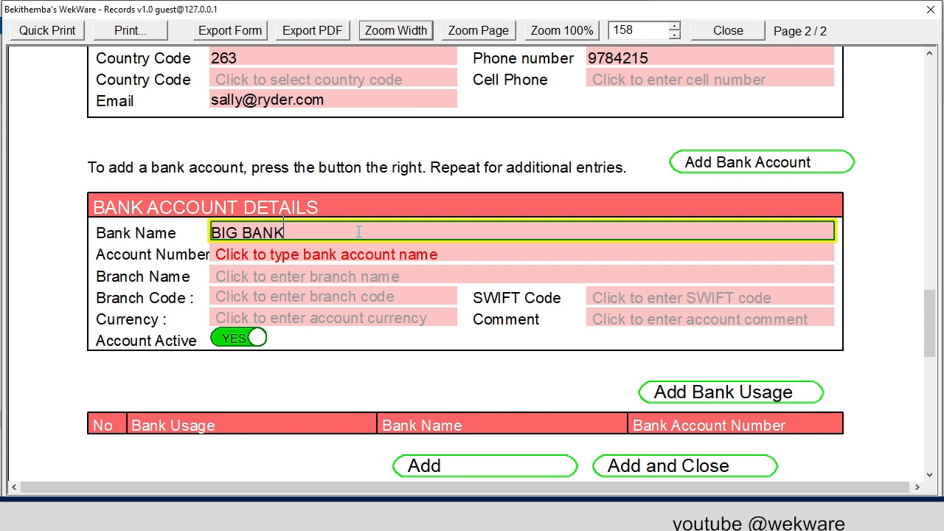
left_click(343, 255)
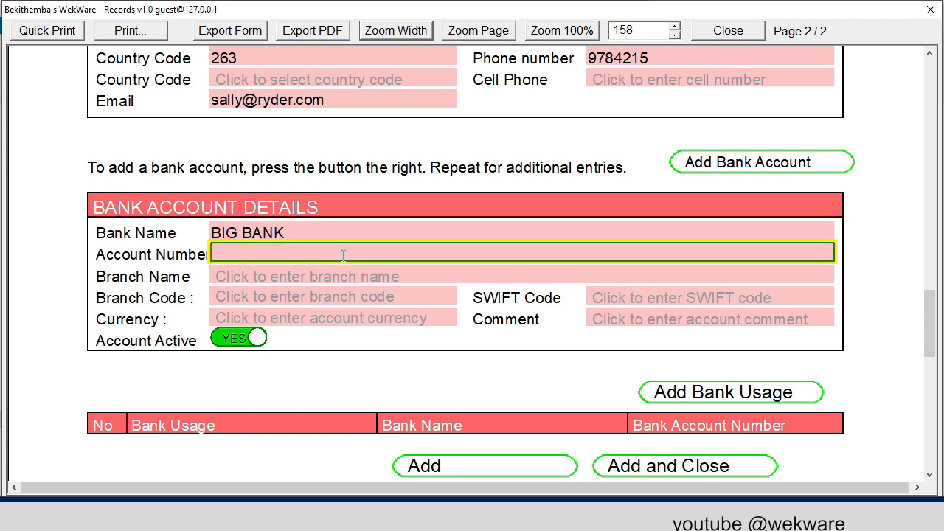
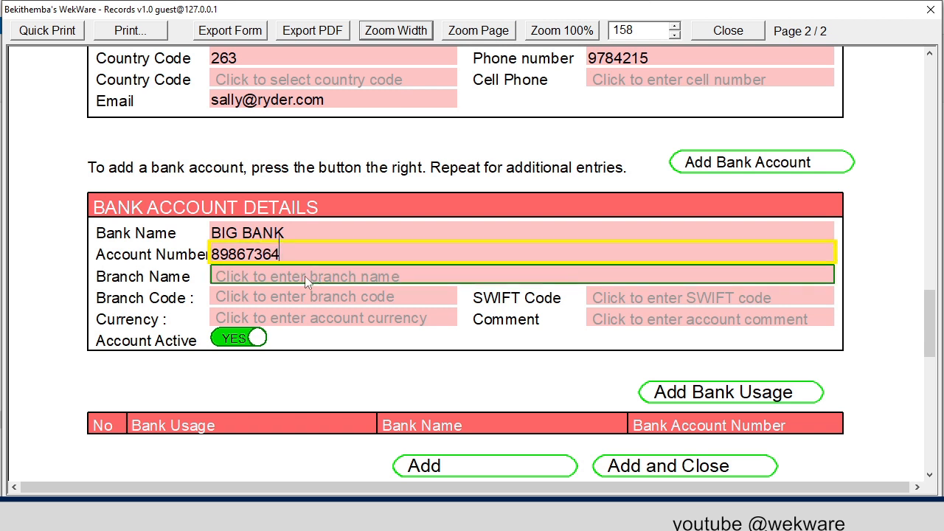
- Set the first bank account's branch name to CBD BRANCH and its branch code to 564
left_click(305, 276)
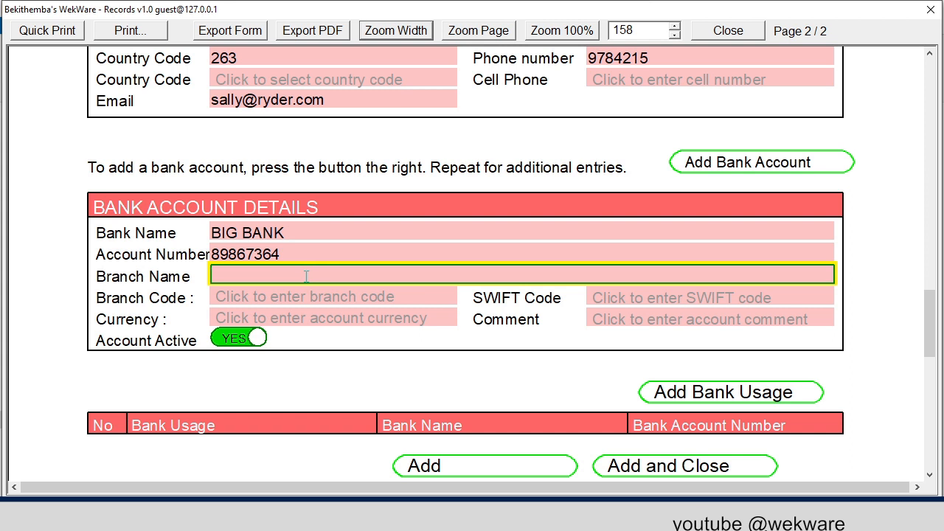
type("CBD BRANCH")
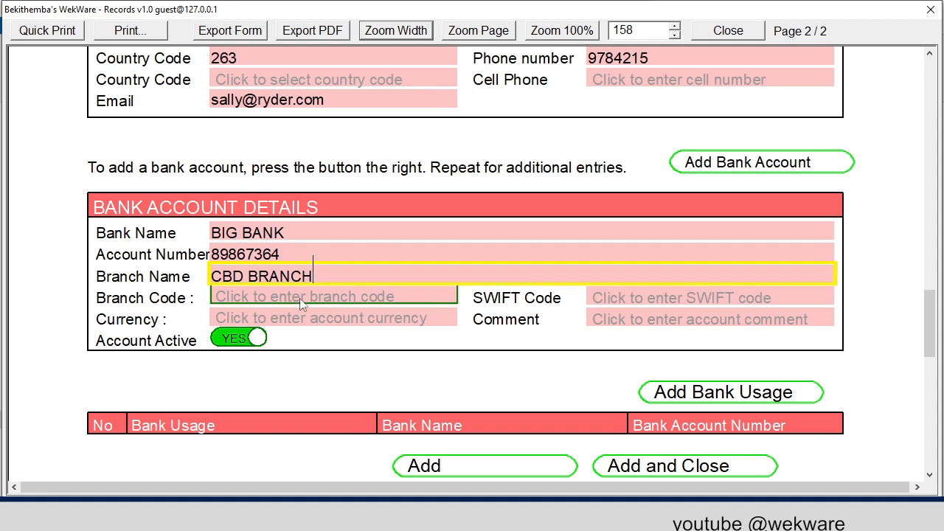
left_click(303, 298)
type("564")
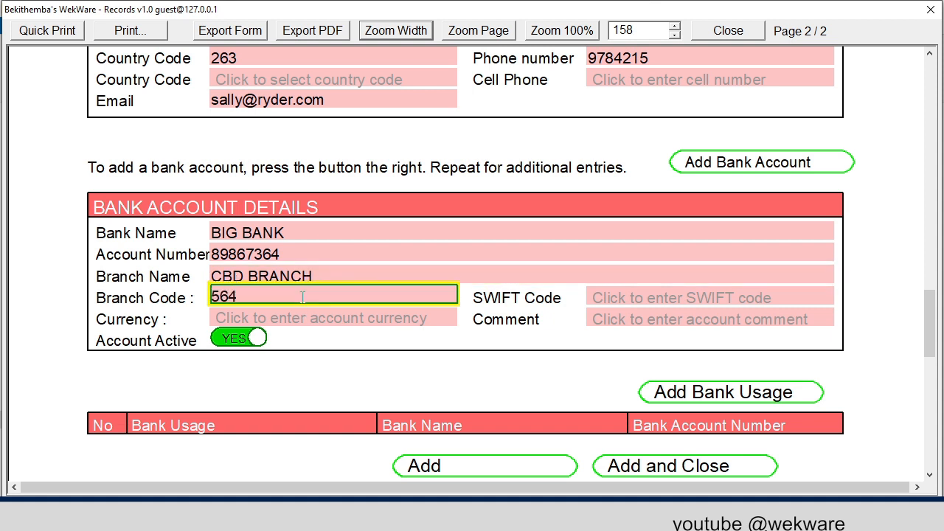
- Enter J787fHK as the first bank account's SWIFT code and set its currency to ZWL
left_click(639, 294)
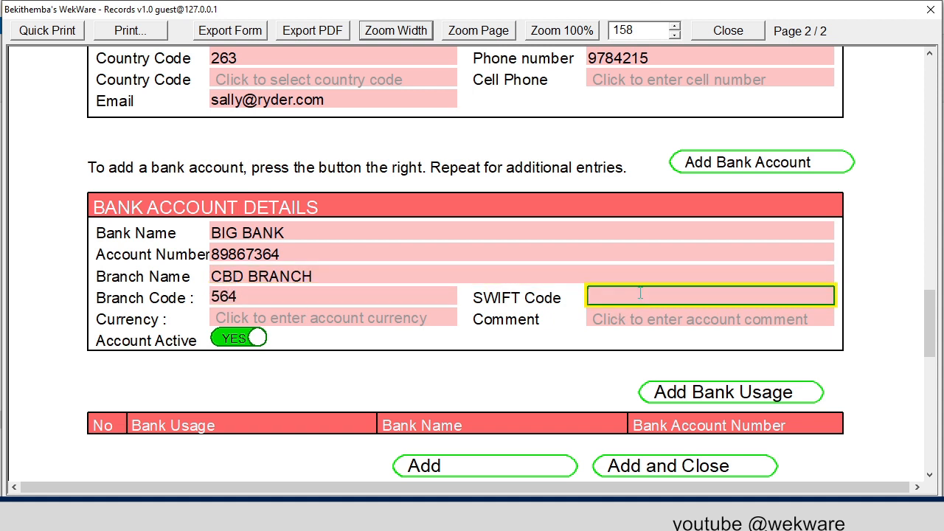
type("17878")
type("H")
type("K")
key("Left")
key("Left")
key("Left")
key("Left")
key("Left")
key("Left")
key("BackSpace")
type("J")
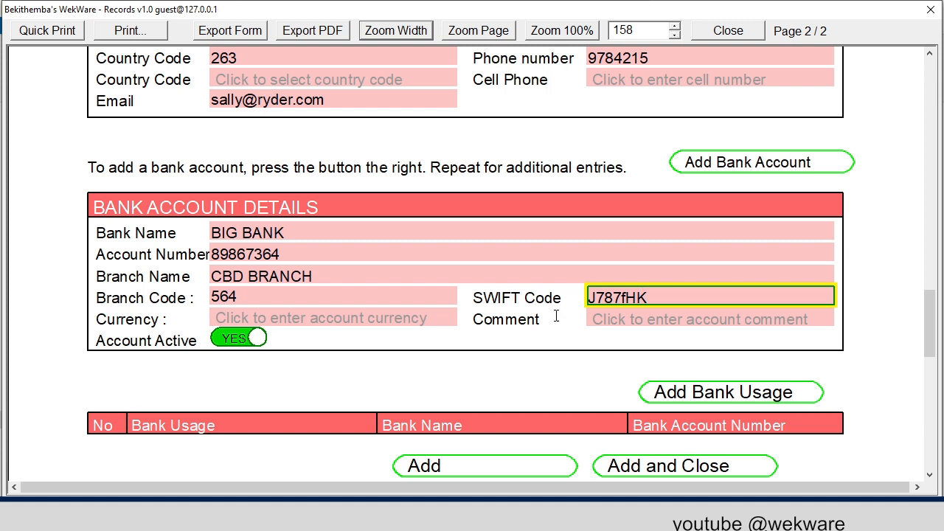
left_click(331, 319)
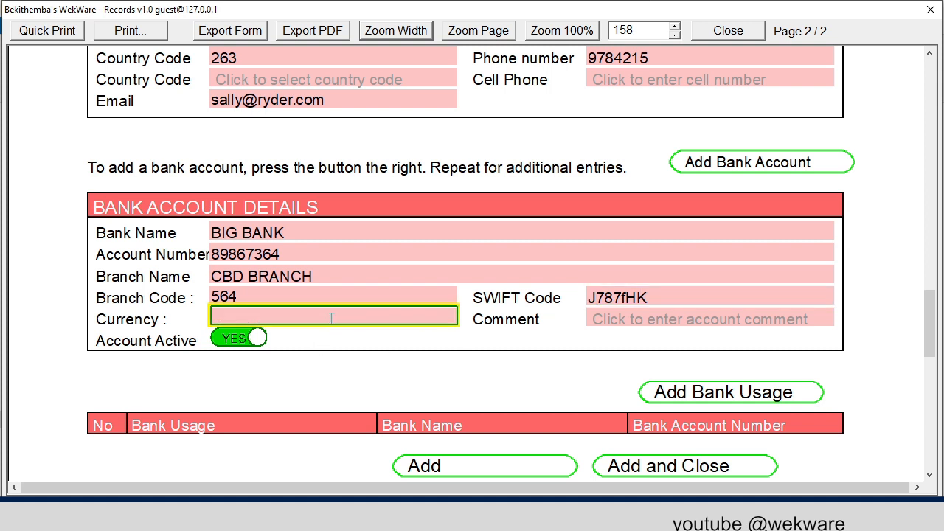
type("ZWL")
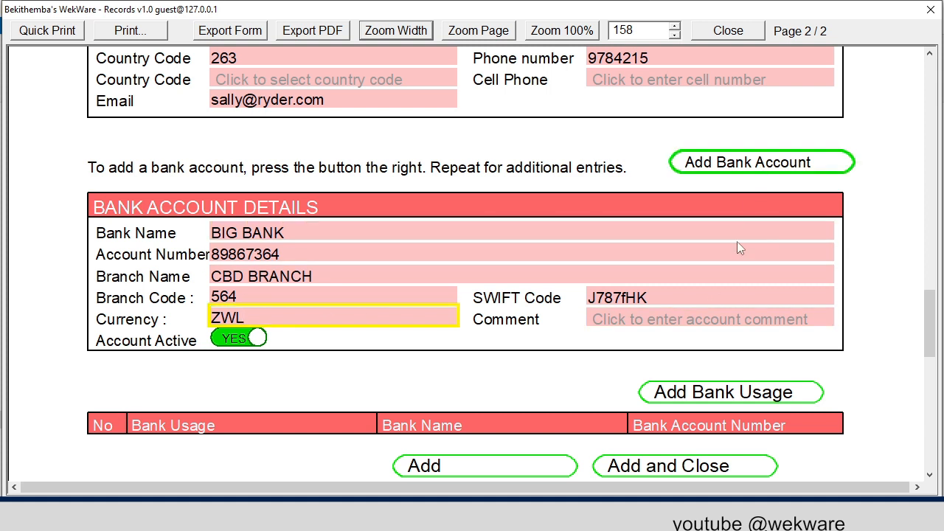
- Add a second bank account entry with bank name BIG BANK and enter its account number
scroll(578, 308, "down", 3)
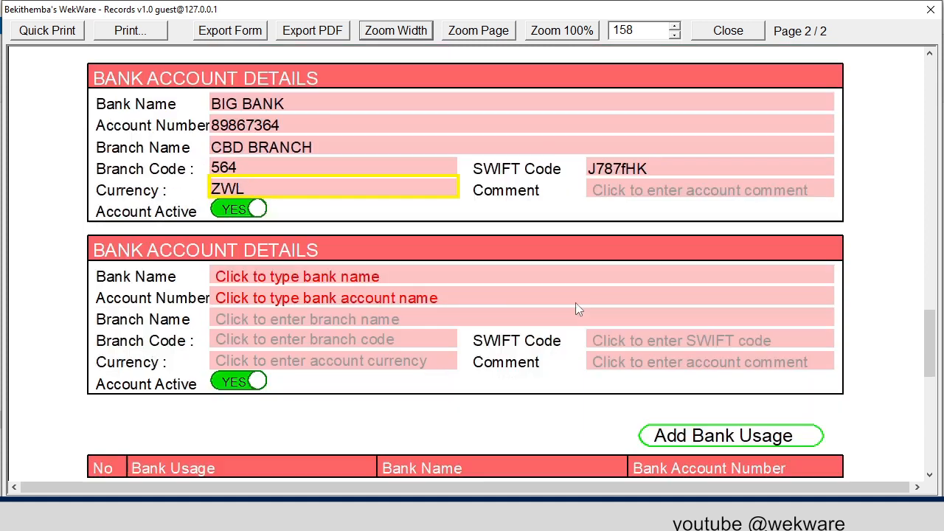
scroll(578, 309, "down", 1)
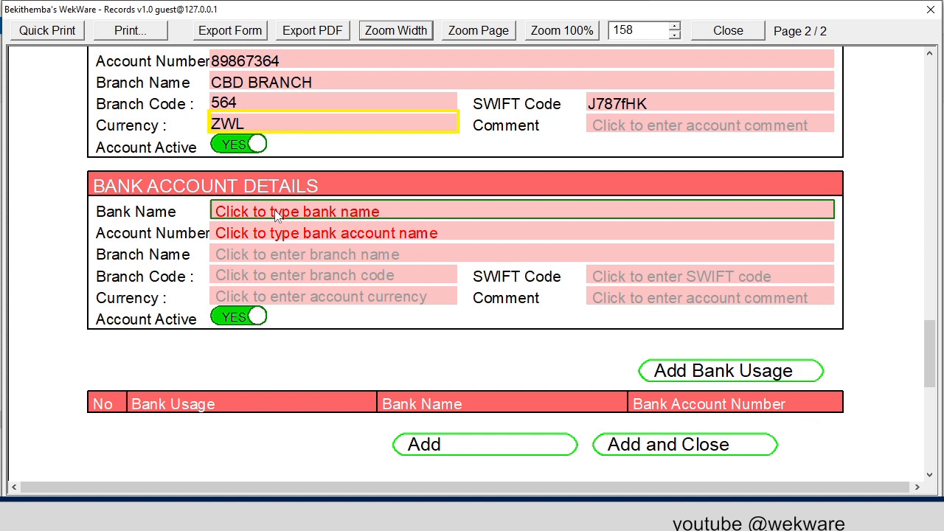
left_click(276, 212)
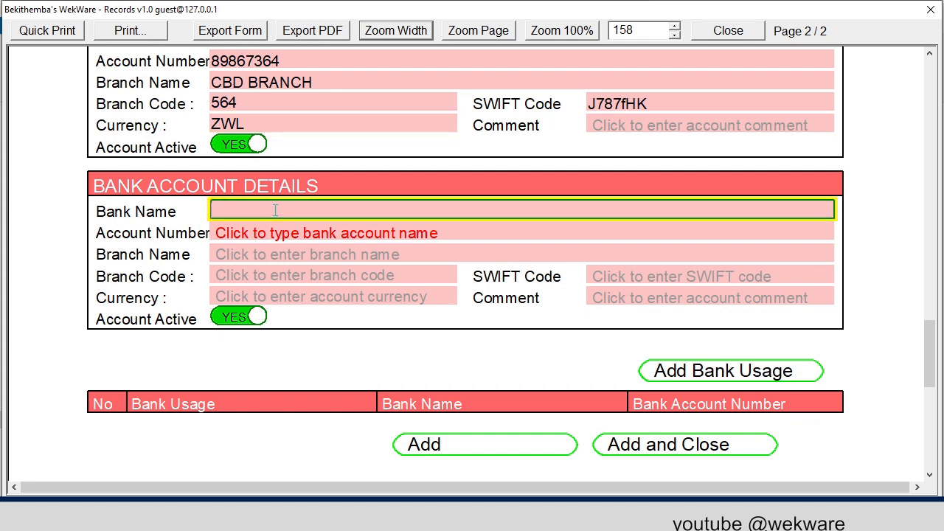
type("BIG BANK")
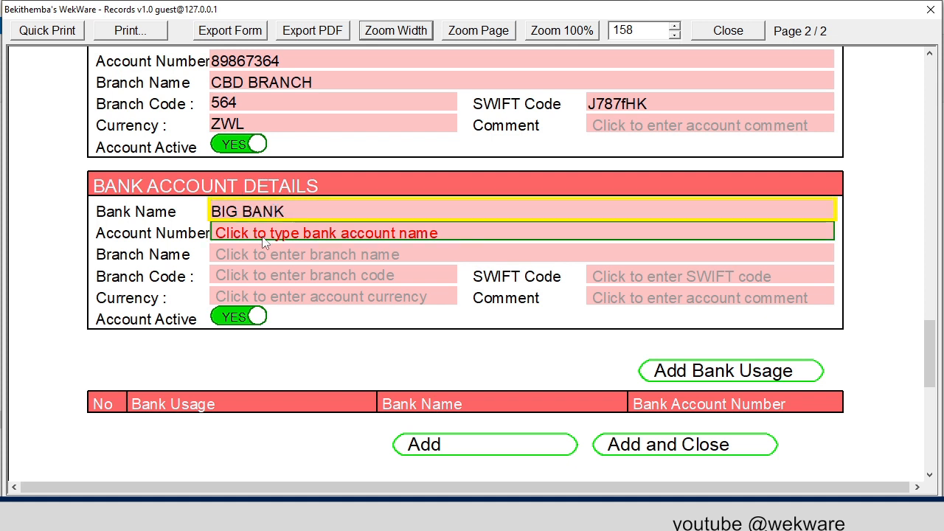
left_click(265, 236)
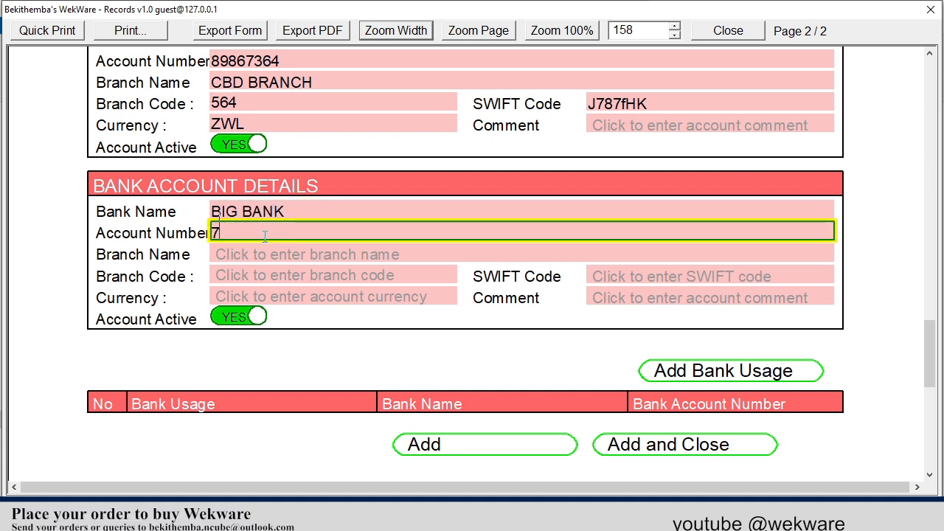
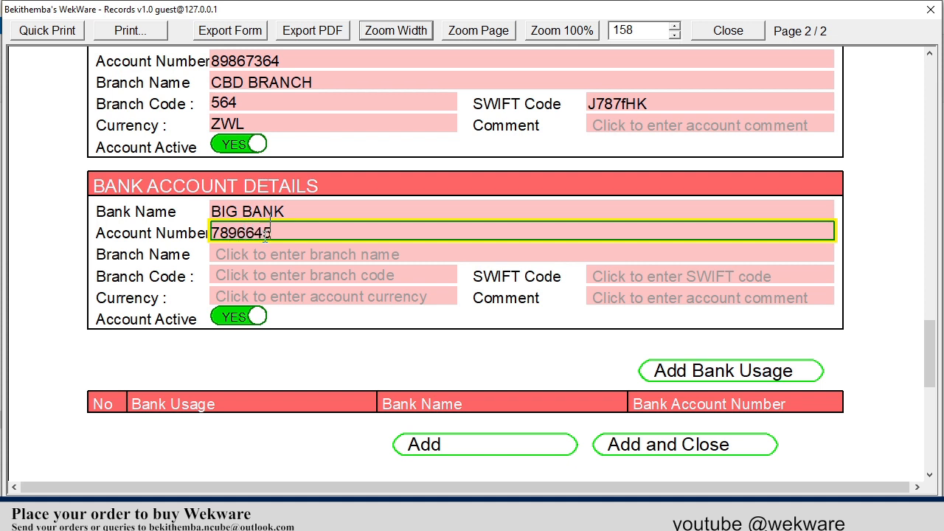
- Set the second bank account's branch name to CBD BRANCH and its branch code to 564
left_click(264, 255)
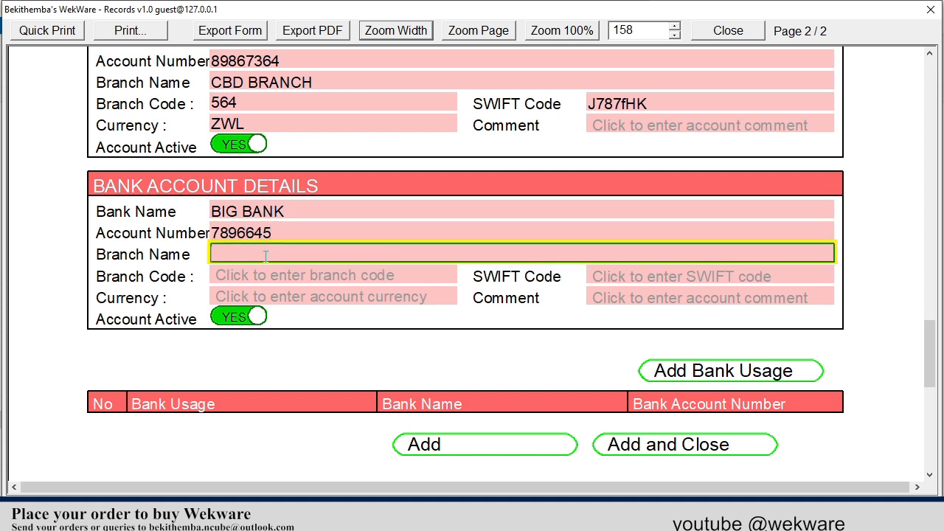
type("CBD BRANCH")
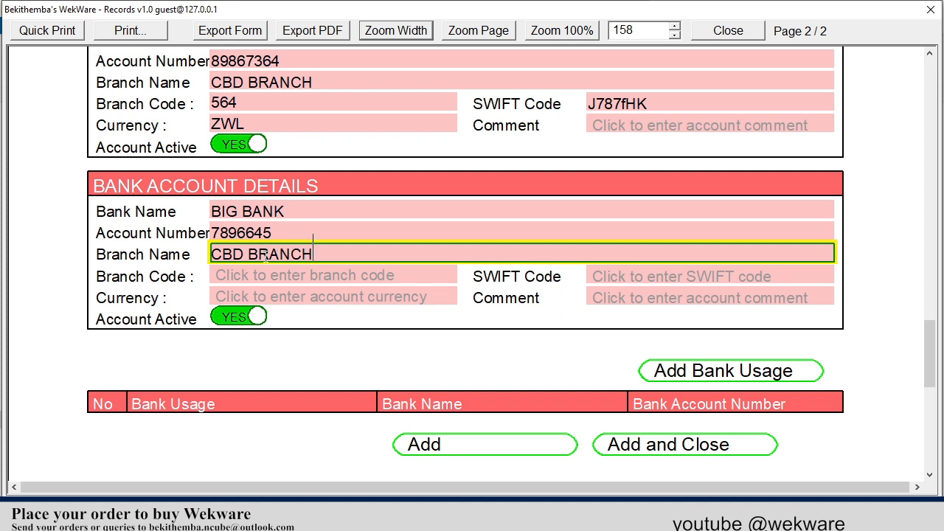
left_click(249, 277)
type("564")
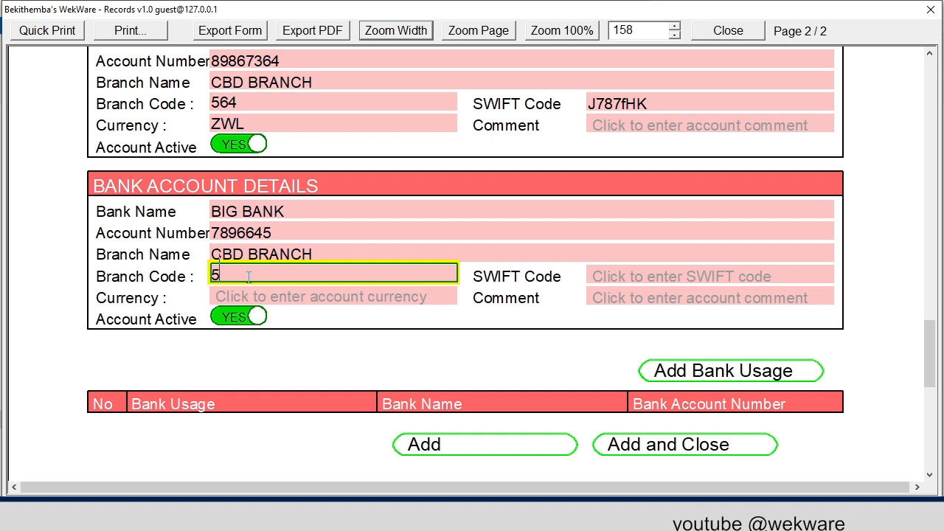
- Enter J787FHK as the second bank account's SWIFT code and set its currency to USD
left_click(612, 277)
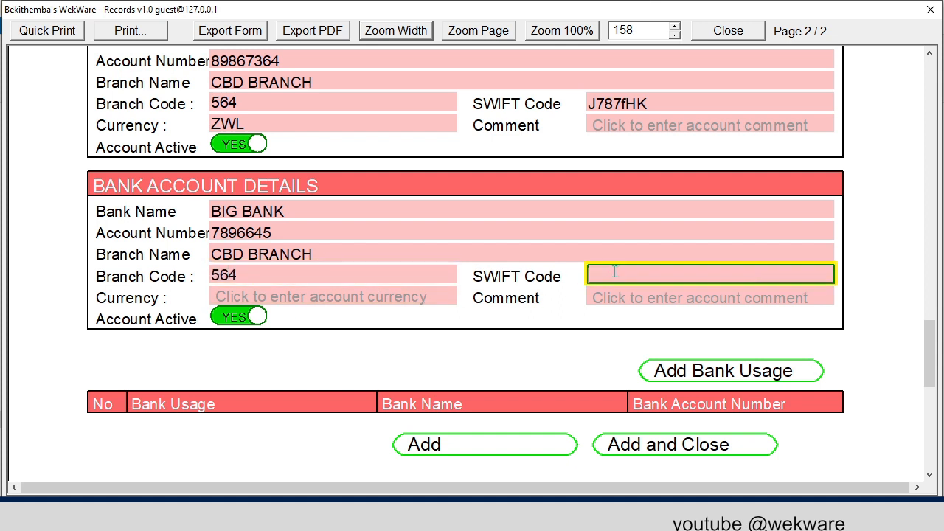
type("J787FHK")
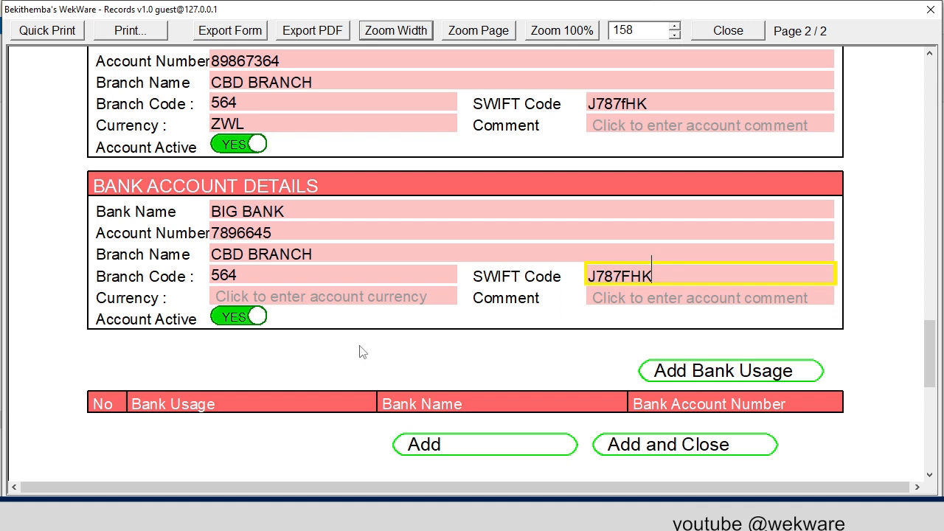
left_click(313, 298)
type("USD")
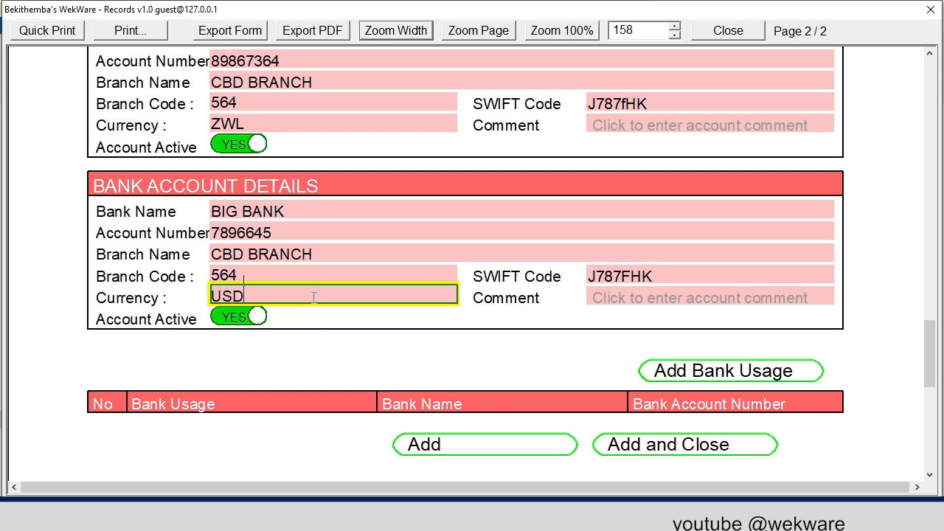
- Add two blank rows to the bank usage table below the bank account details
scroll(399, 316, "down", 1)
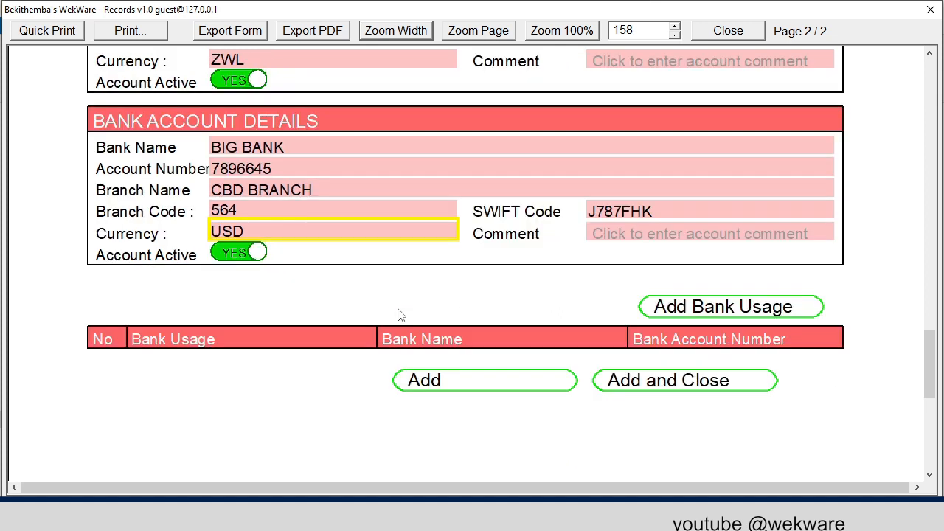
left_click(673, 313)
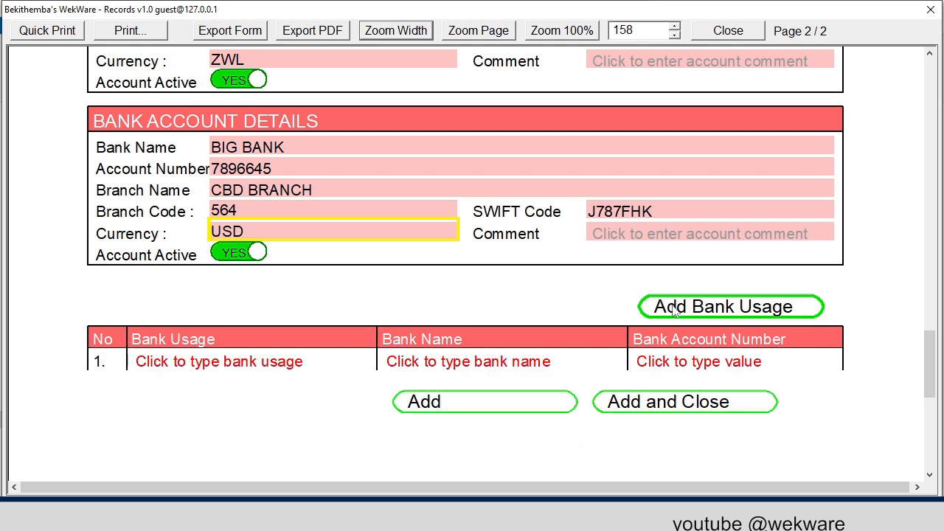
left_click(673, 312)
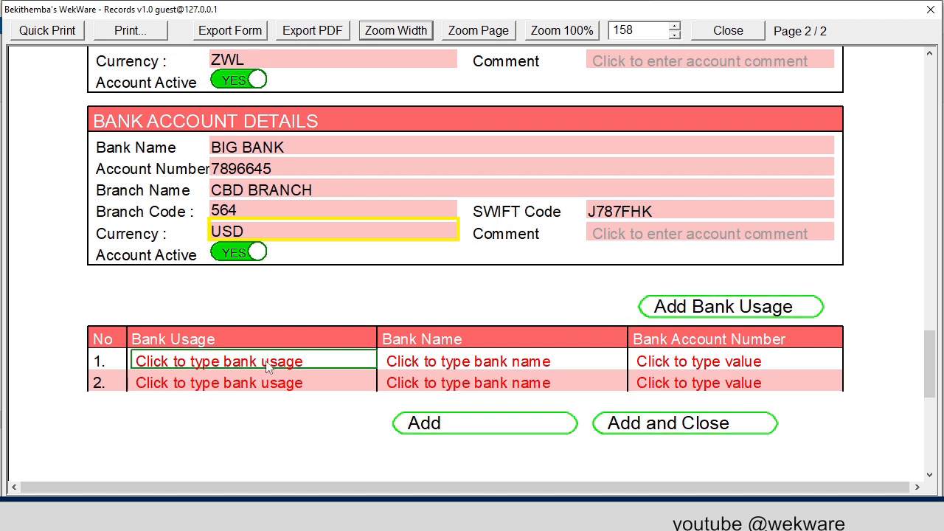
- Copy the bank name BIG BANK from the USD account into both rows of the bank usage table
left_click(271, 152)
key("ctrl+c")
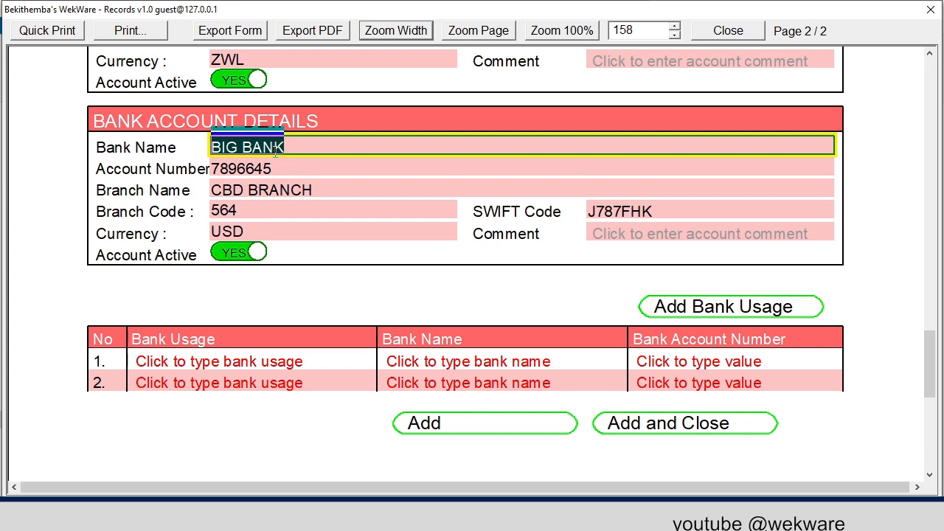
left_click(461, 360)
key("ctrl+v")
left_click(461, 382)
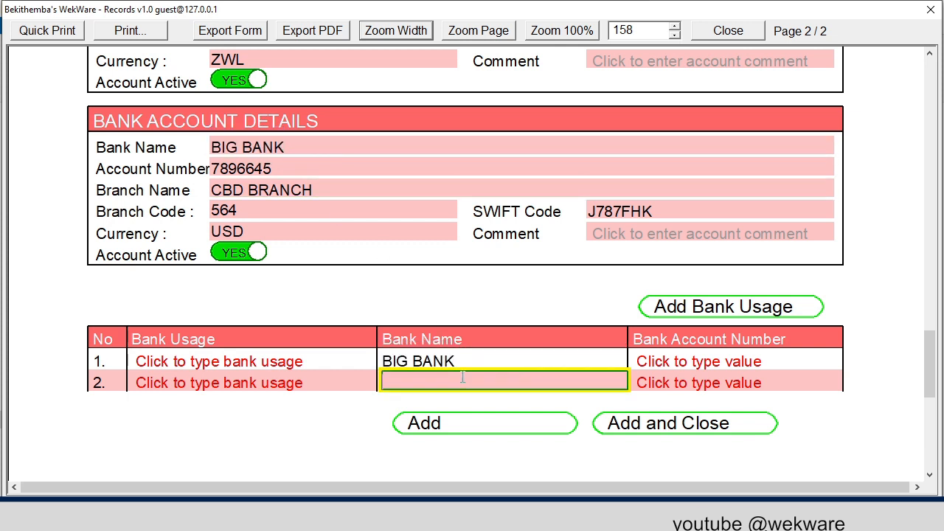
key("ctrl+v")
- Copy the USD account's account number into the first row of the bank usage table
left_click(257, 170)
key("ctrl+c")
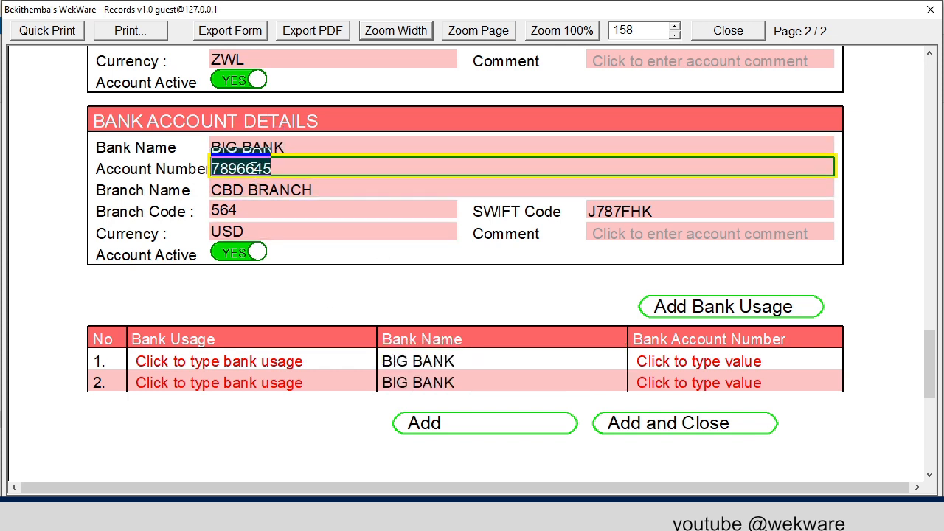
left_click(666, 360)
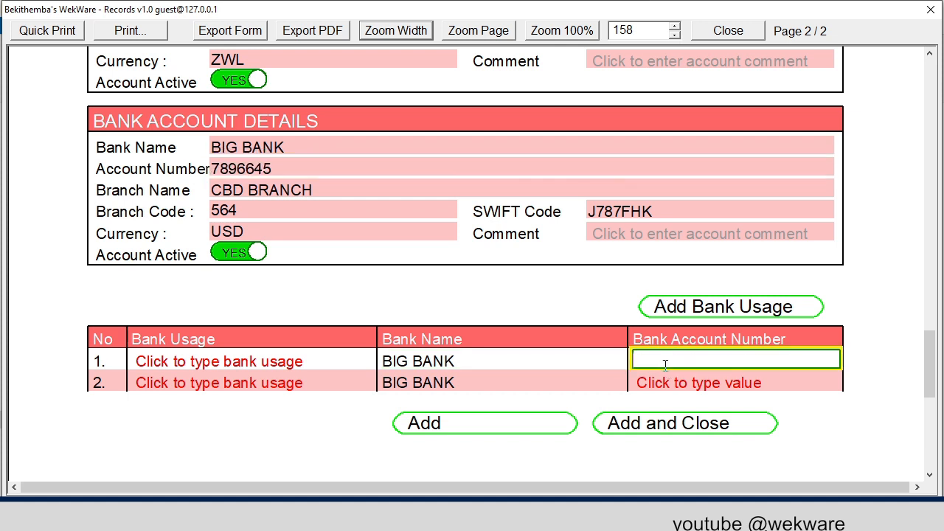
key("ctrl+v")
- Enter USD PAYMENTS as the bank usage in the first row of the bank usage table
left_click(272, 360)
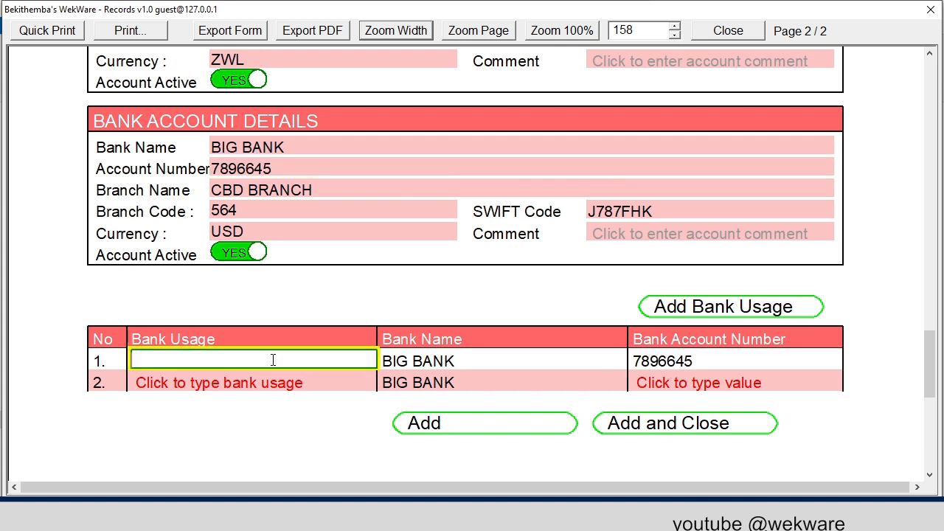
type("USD PAYMENTS")
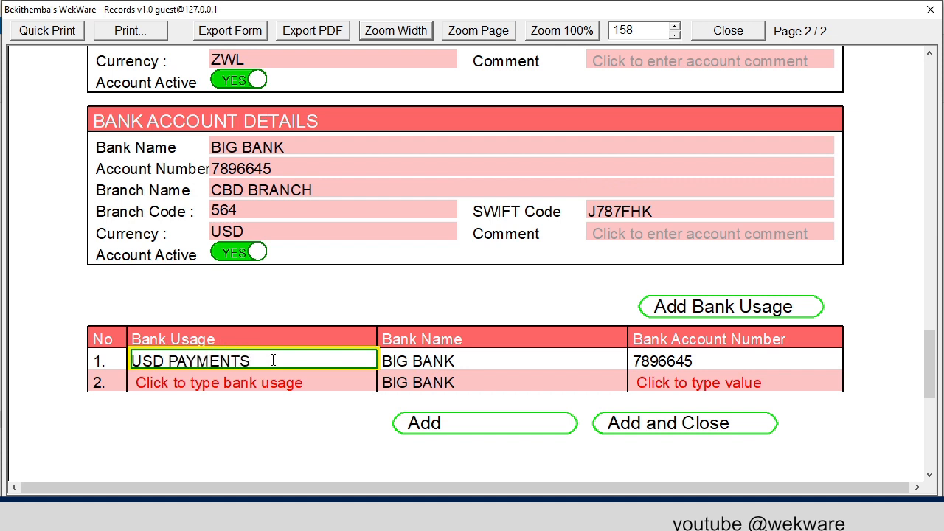
- Copy the ZWL account's account number into the second row of the bank usage table
scroll(420, 307, "up", 3)
double_click(259, 190)
key("ctrl+c")
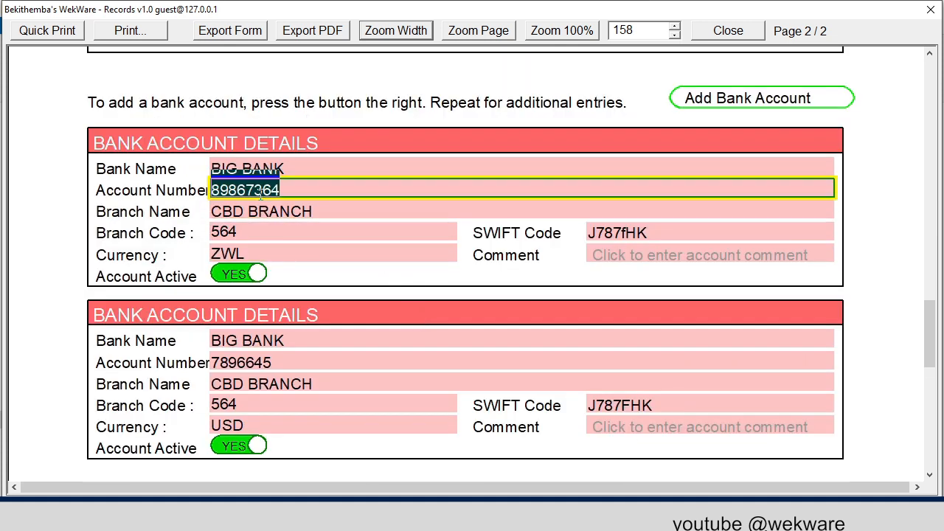
scroll(323, 310, "down", 3)
left_click(690, 313)
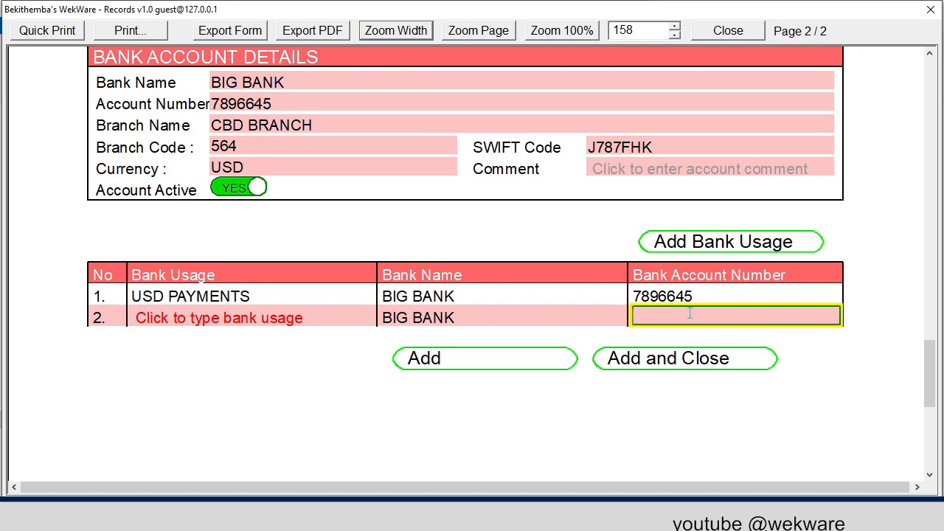
key("ctrl+v")
- Enter ZWL PAYMENTS as the bank usage in the second row of the bank usage table
left_click(190, 317)
type("Z")
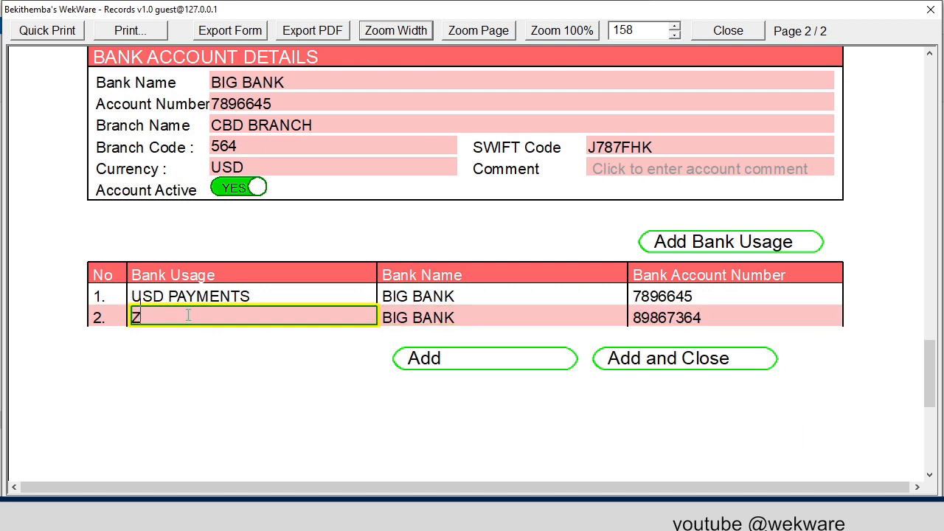
type("WL PAY")
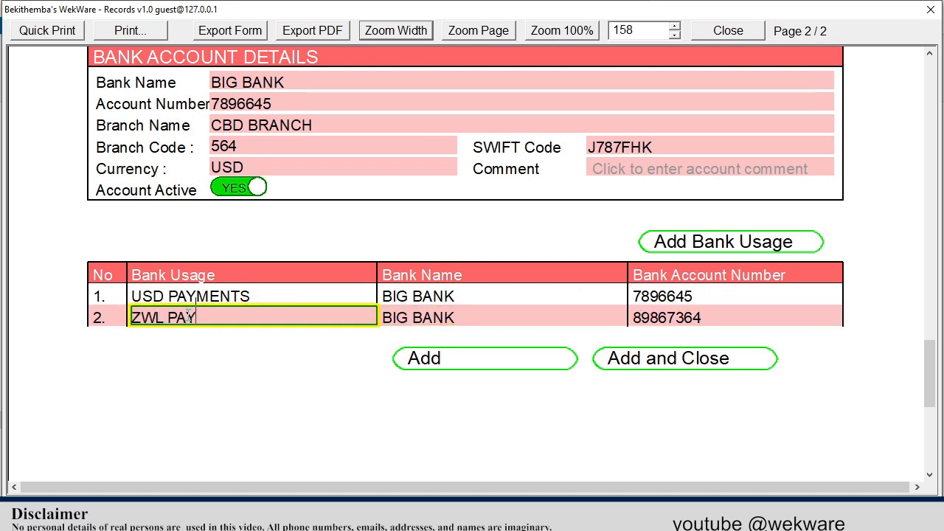
type("MENTS")
key("Return")
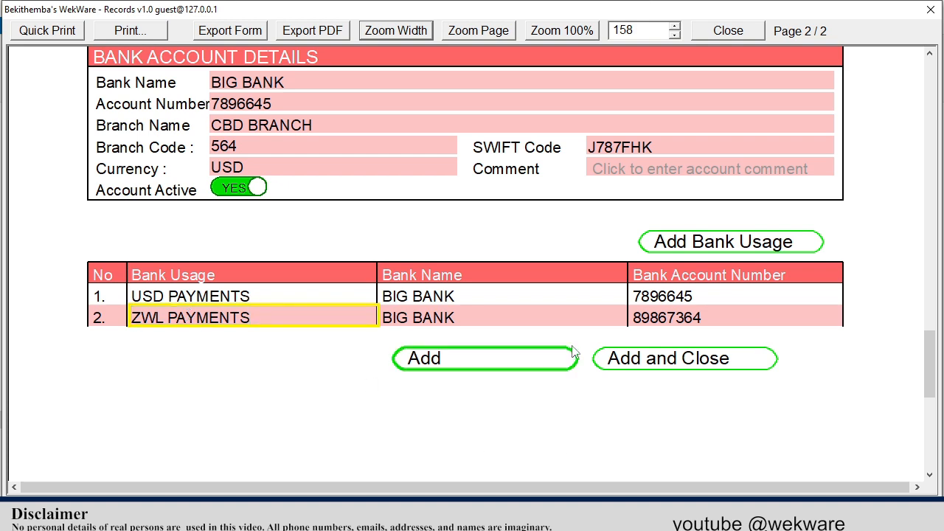
- Add the completed RYDER BOOKS record to the supplier group and close its company details form
scroll(574, 347, "up", 15)
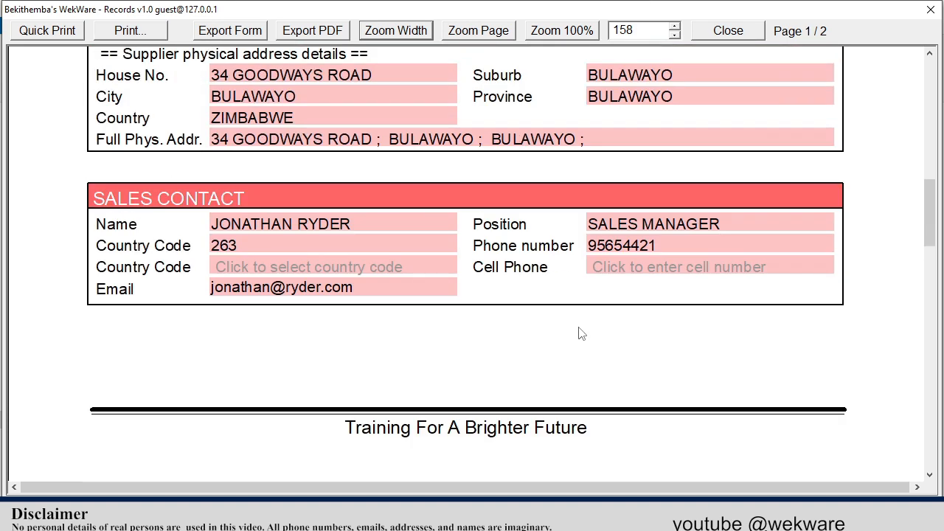
scroll(579, 334, "up", 10)
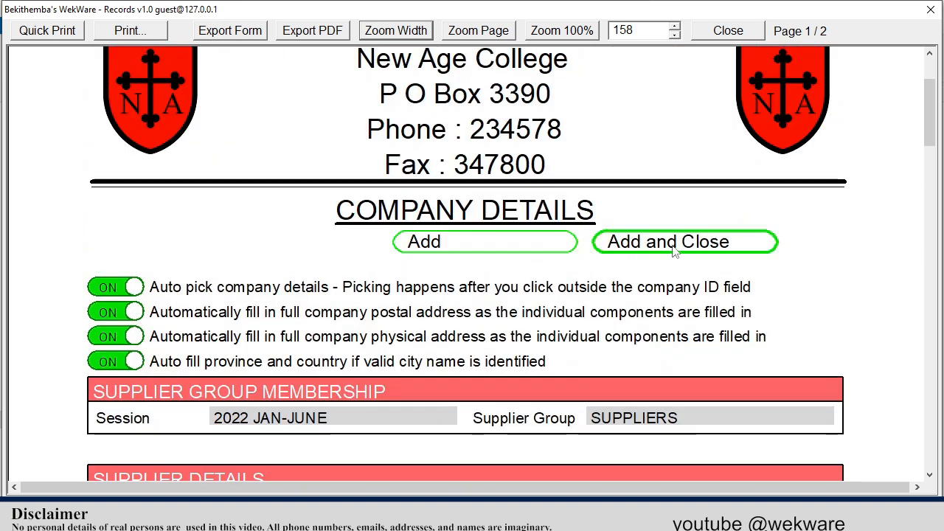
left_click(673, 250)
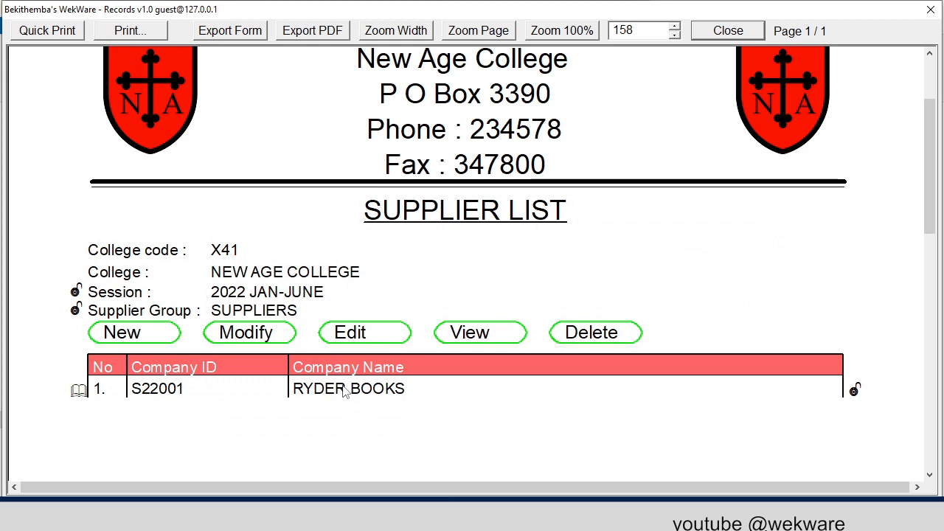
- Switch the supplier list to the GVT supplier group and start a new supplier record
left_click(280, 311)
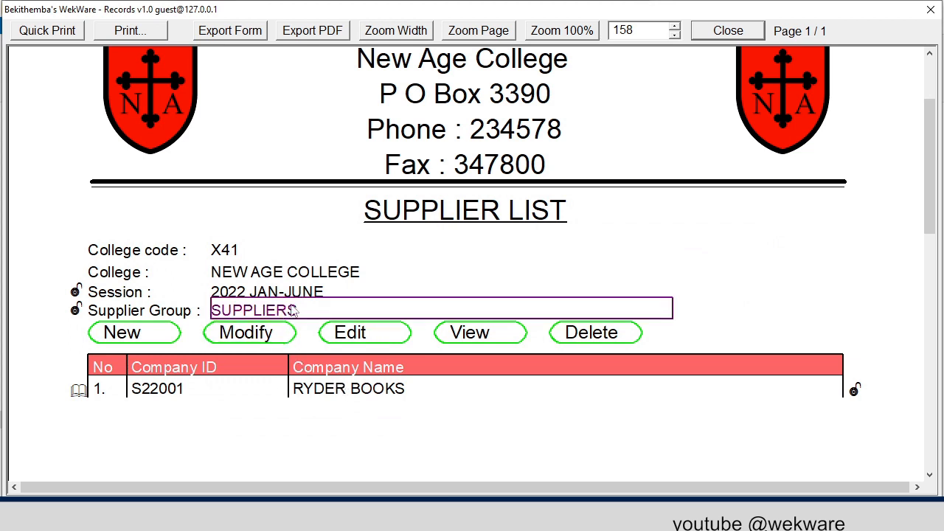
left_click(293, 307)
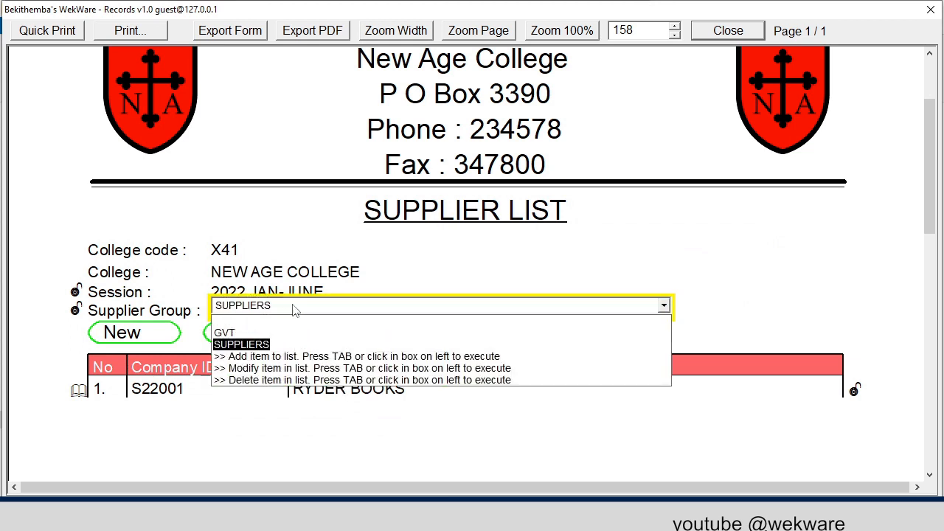
left_click(257, 332)
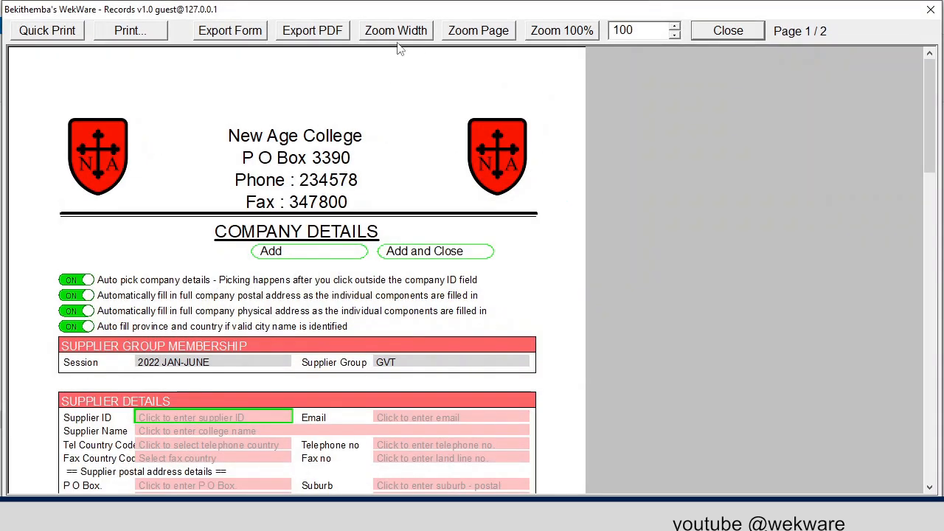
- Fit the new company details form to the window width and enter G22001 as the supplier ID
left_click(393, 33)
scroll(422, 223, "down", 6)
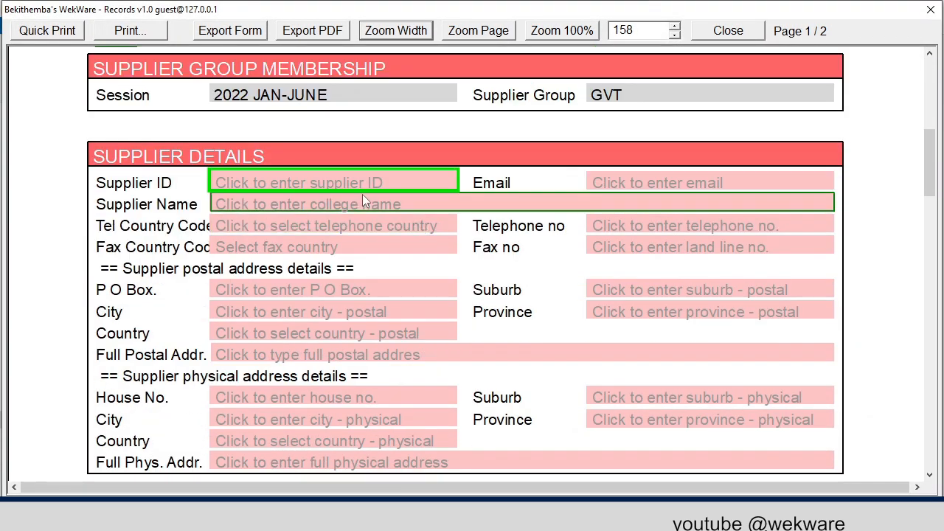
left_click(358, 183)
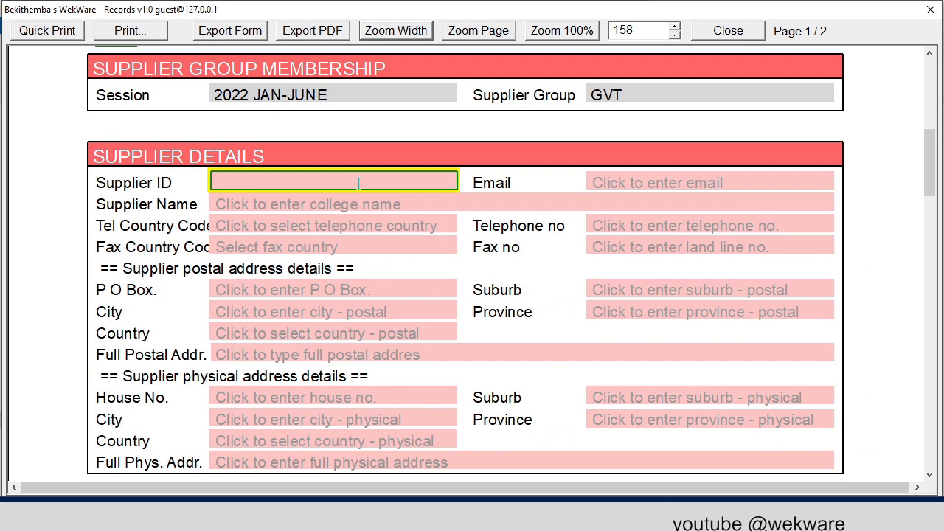
type("G22001")
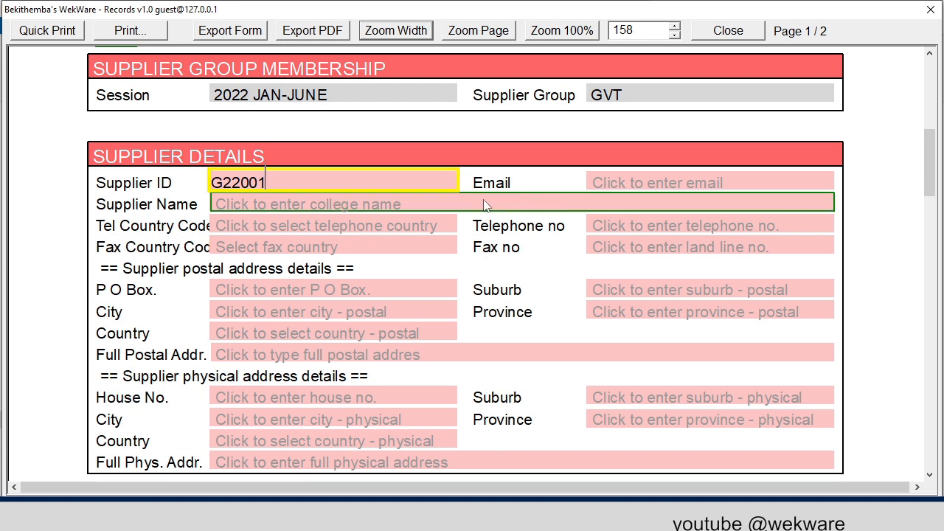
- Enter NATINAL REVENUE AUTHORITY as the supplier name
left_click(246, 201)
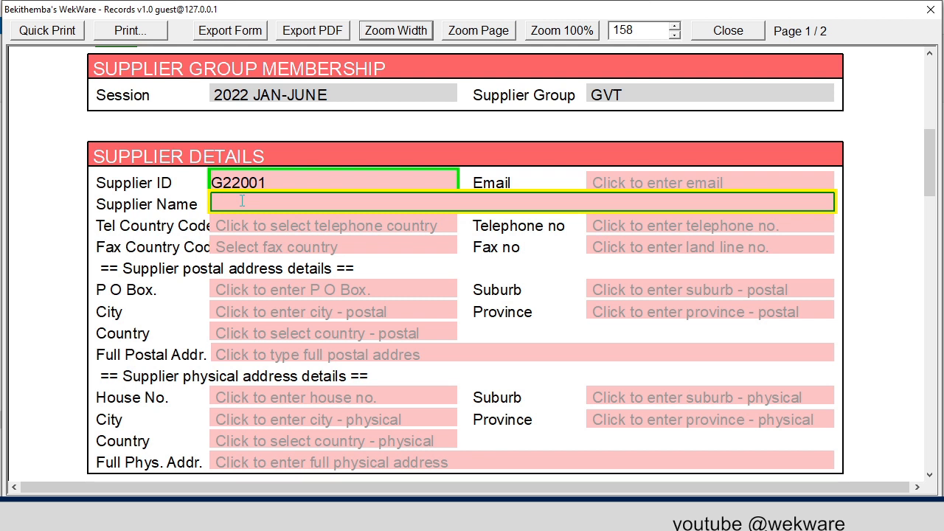
type("NATINAL REVENUE AUTHORI")
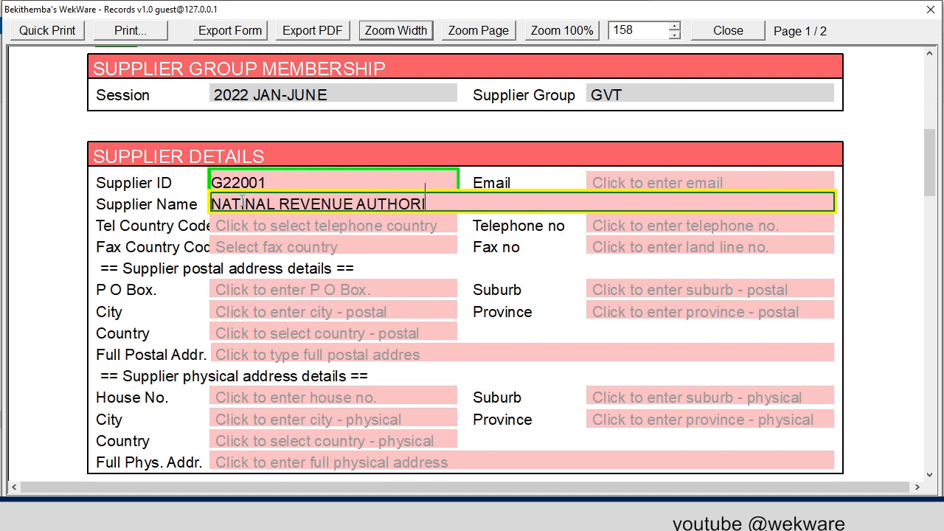
type("TY")
key("Tab")
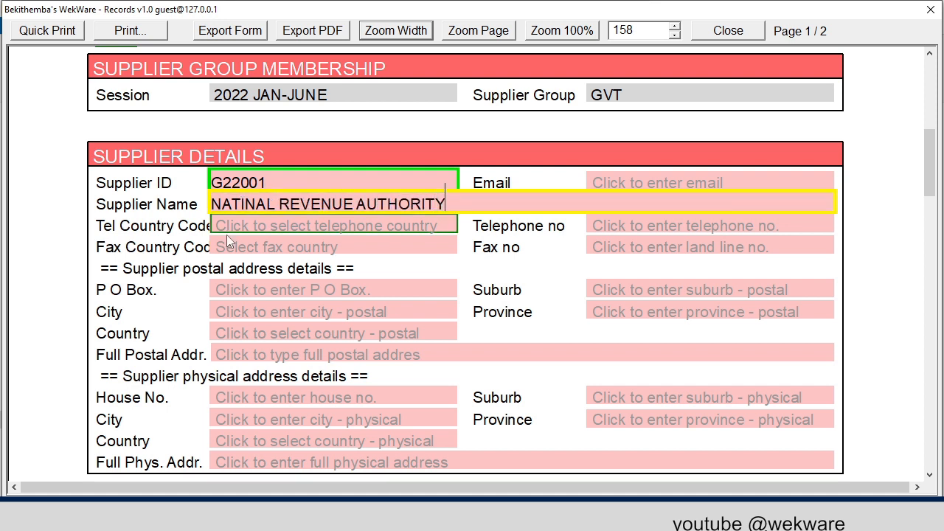
- Set the telephone country code to Zimbabwe 263 and fill in the supplier's telephone number
left_click(260, 225)
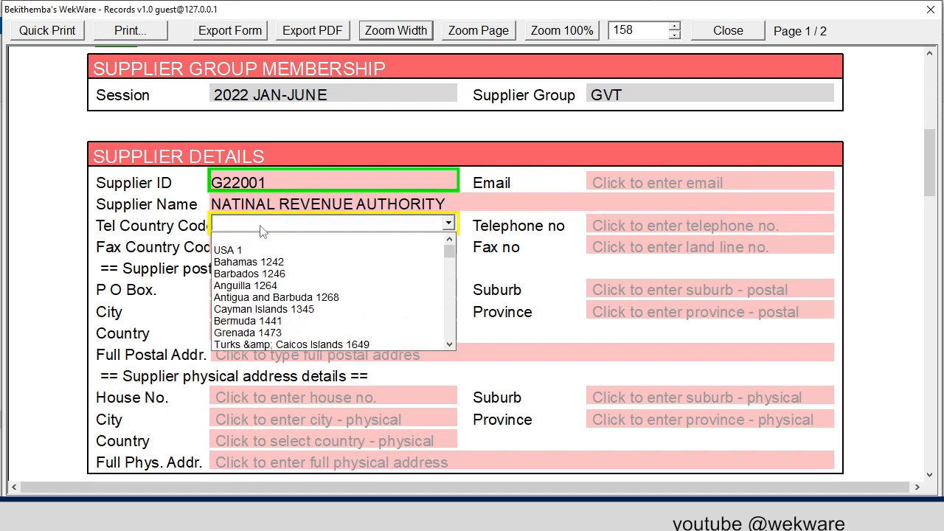
type("zim")
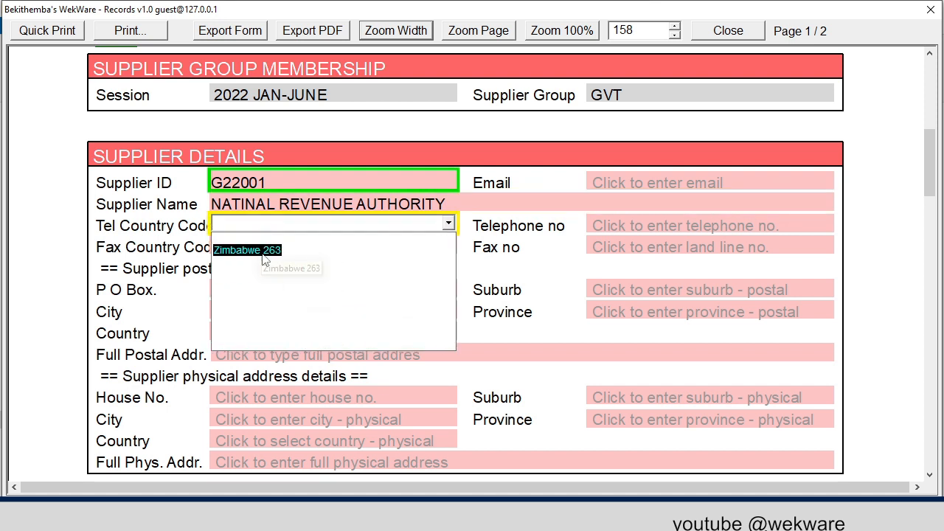
left_click(267, 253)
left_click(627, 226)
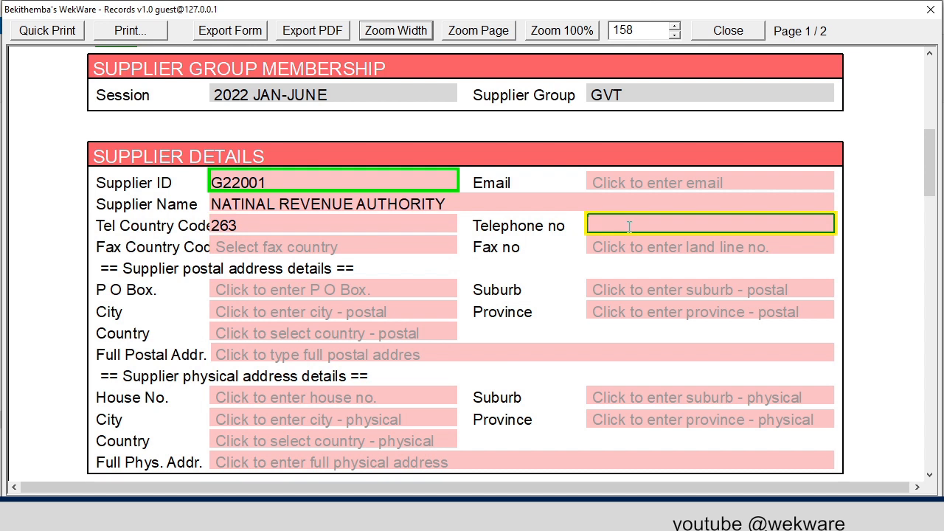
type("456987")
- Fill in the supplier's P O Box in the postal address details
left_click(373, 290)
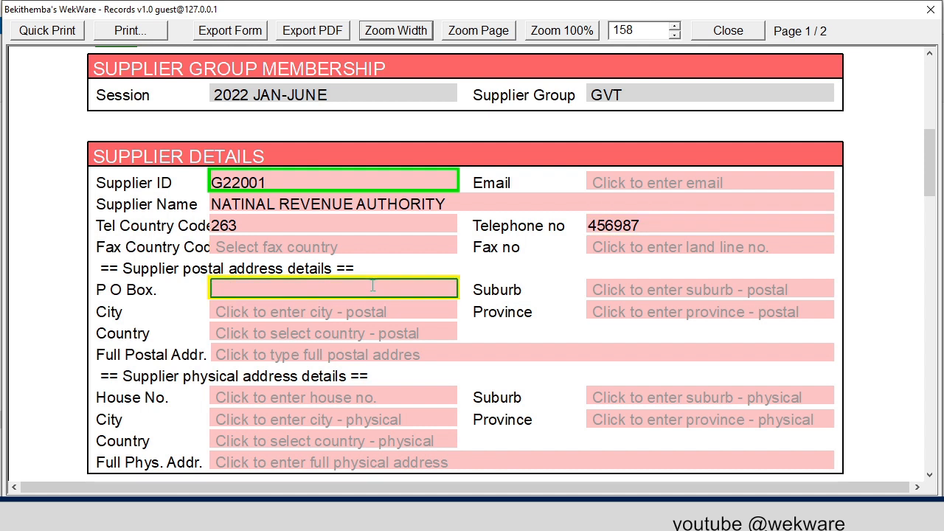
type("P O BOX ")
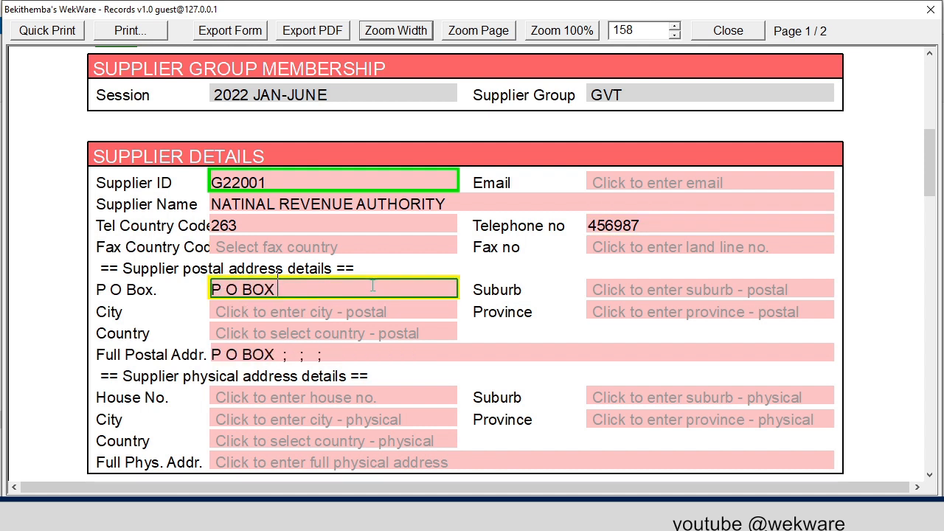
type("4458")
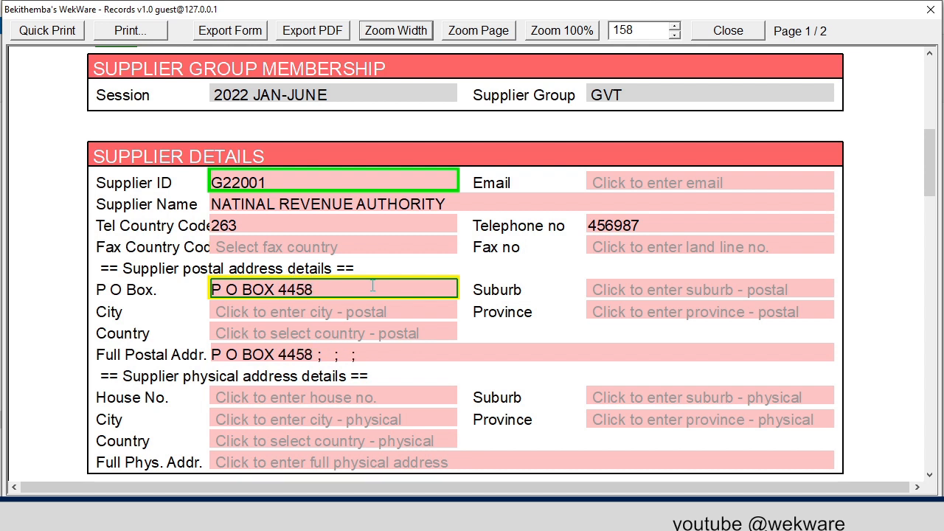
- Set both the suburb and the city of the supplier's postal address to HARARE
left_click(647, 290)
type("HARARE")
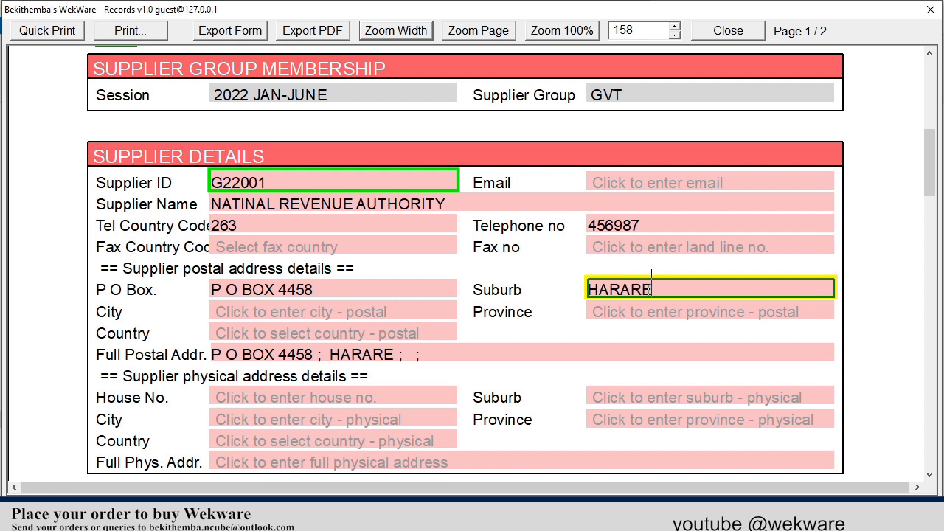
key("Tab")
type("HARARE")
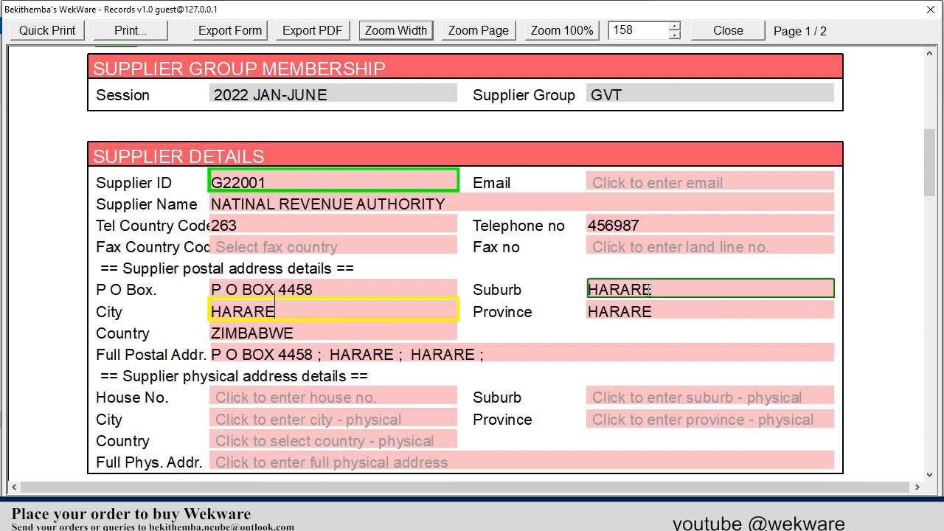
- Fill in the building name and number as the house number in the supplier's physical address details
scroll(399, 310, "down", 3)
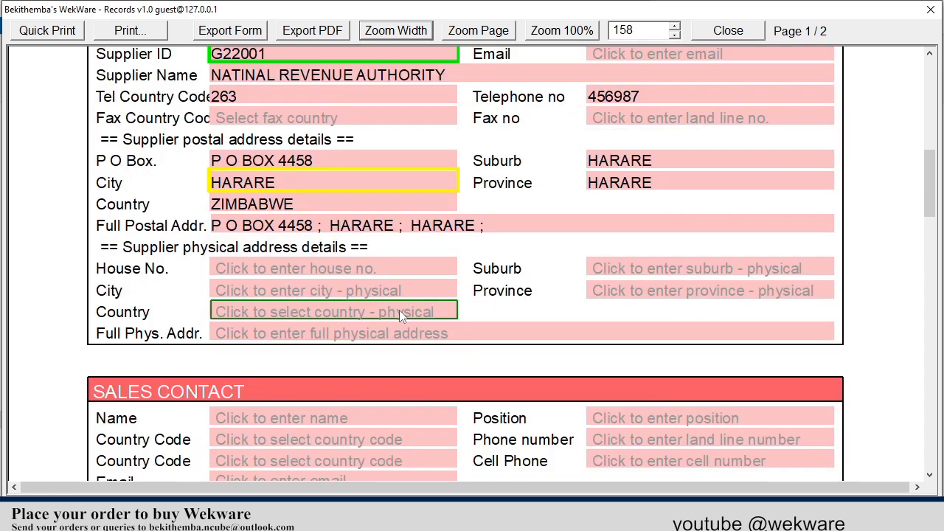
left_click(257, 267)
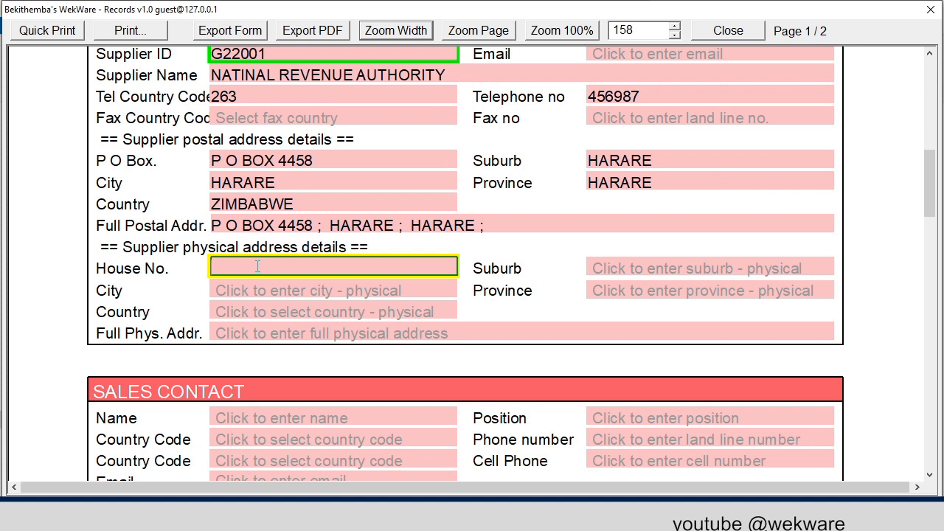
type("GOVERNMENT ")
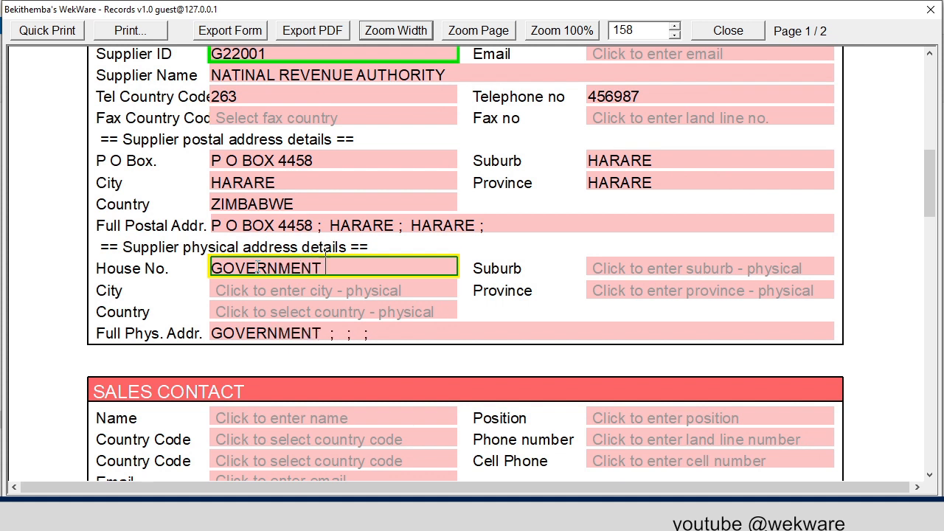
type("COMPLE")
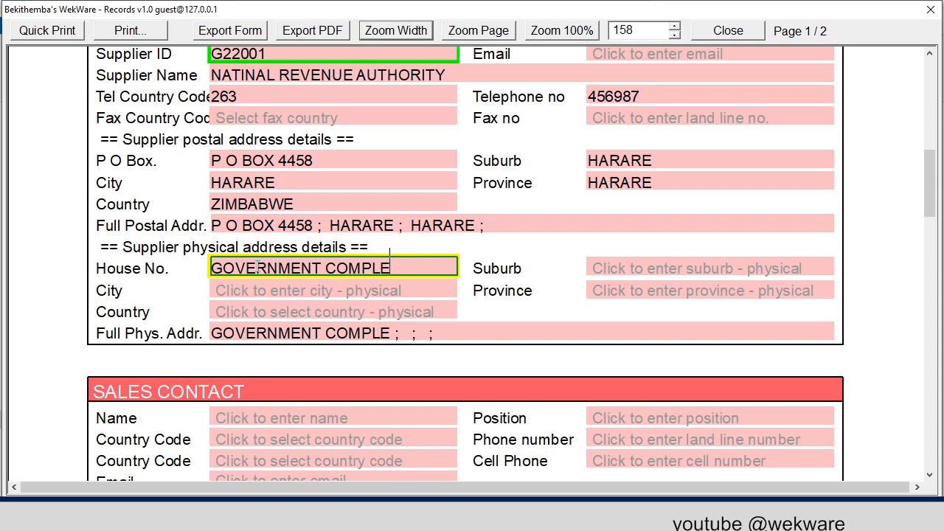
type("X 45")
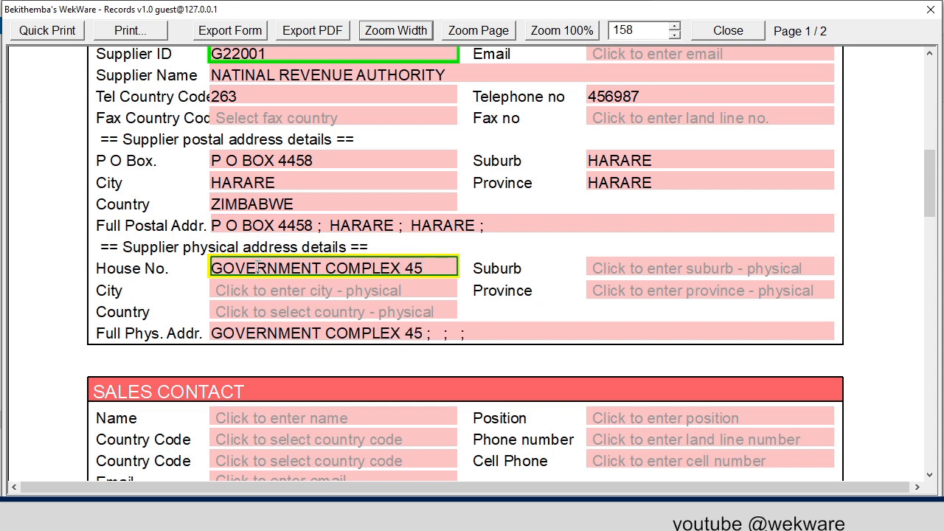
- Set both the suburb and the city of the supplier's physical address to HARARE
left_click(661, 264)
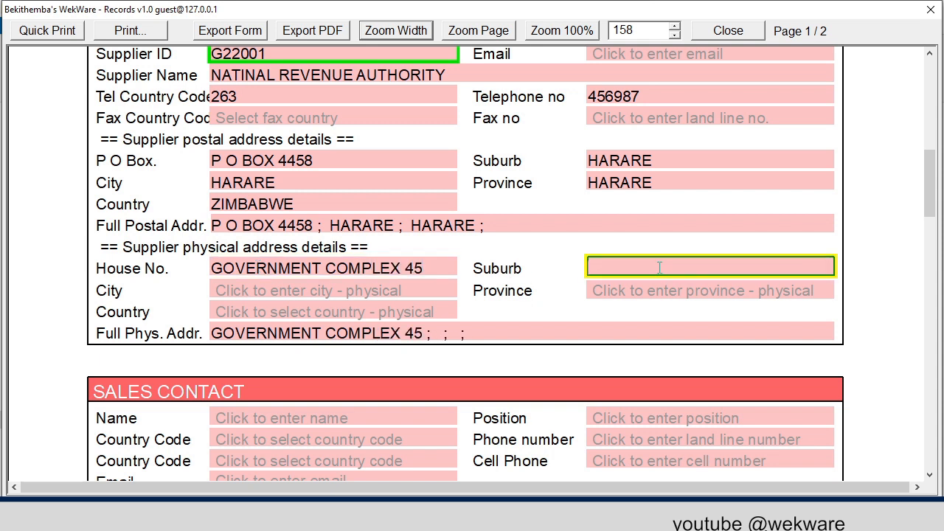
type("HARARE")
key("Tab")
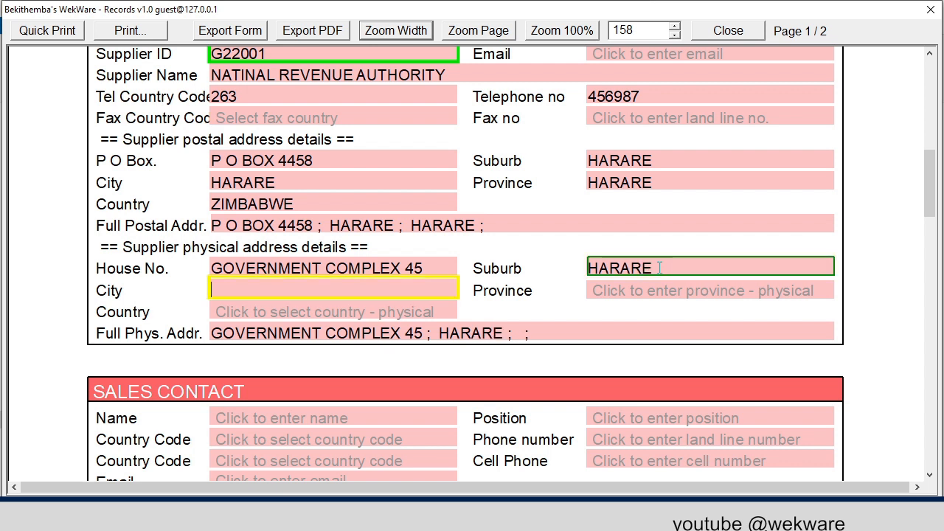
type("HARARE")
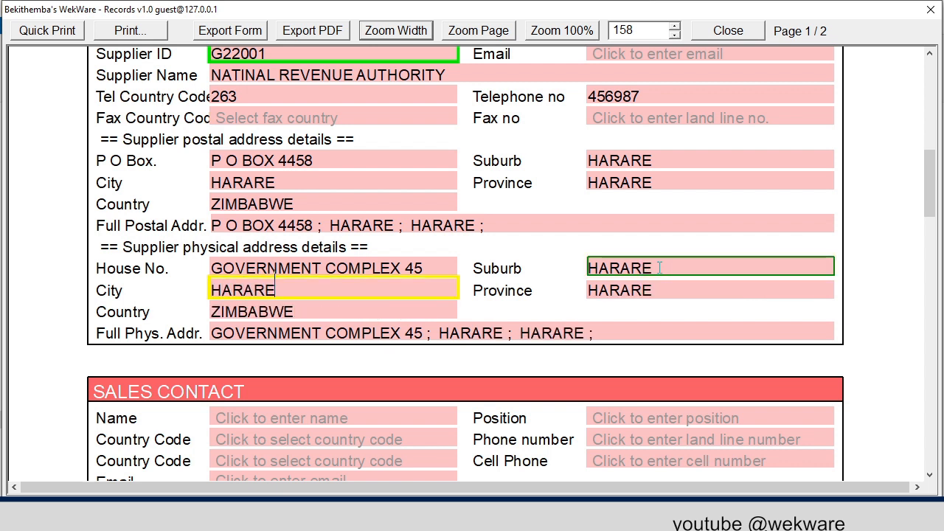
- Add two bank account details sections to the supplier's form
scroll(660, 268, "down", 5)
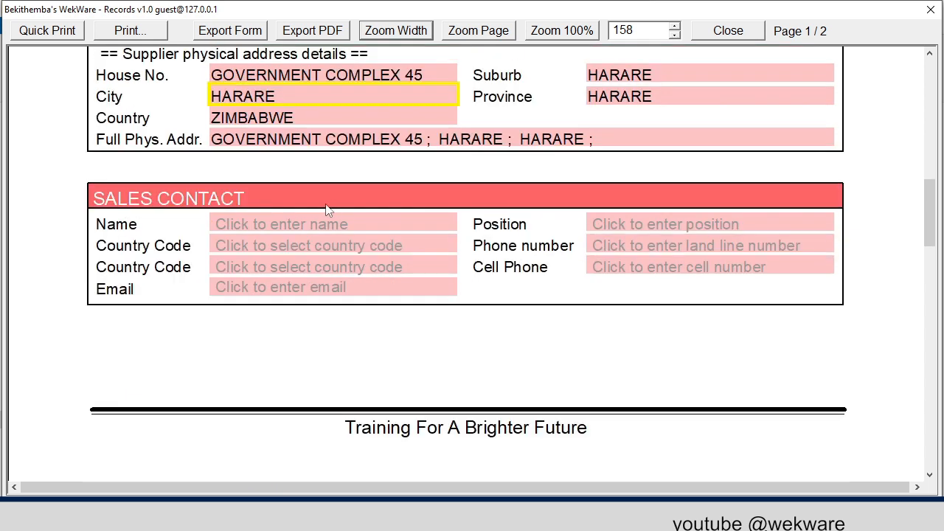
scroll(329, 210, "down", 12)
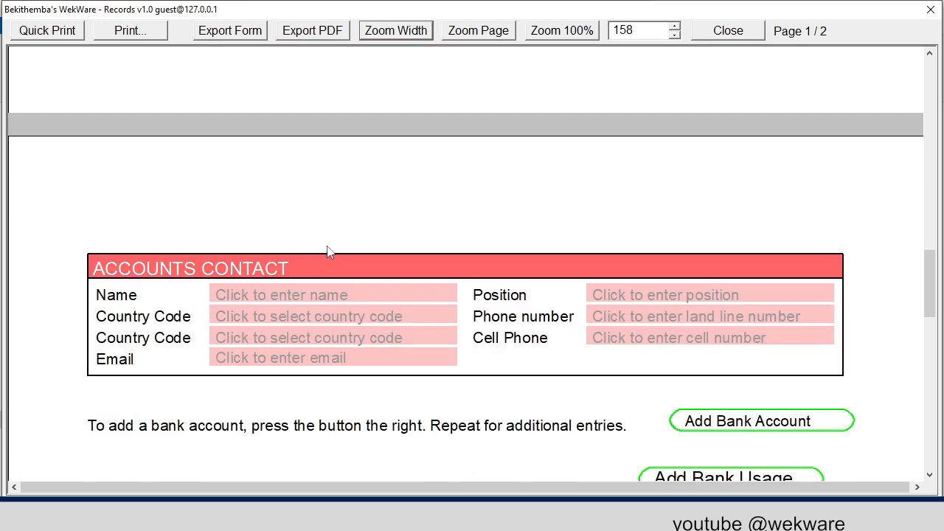
scroll(329, 251, "down", 4)
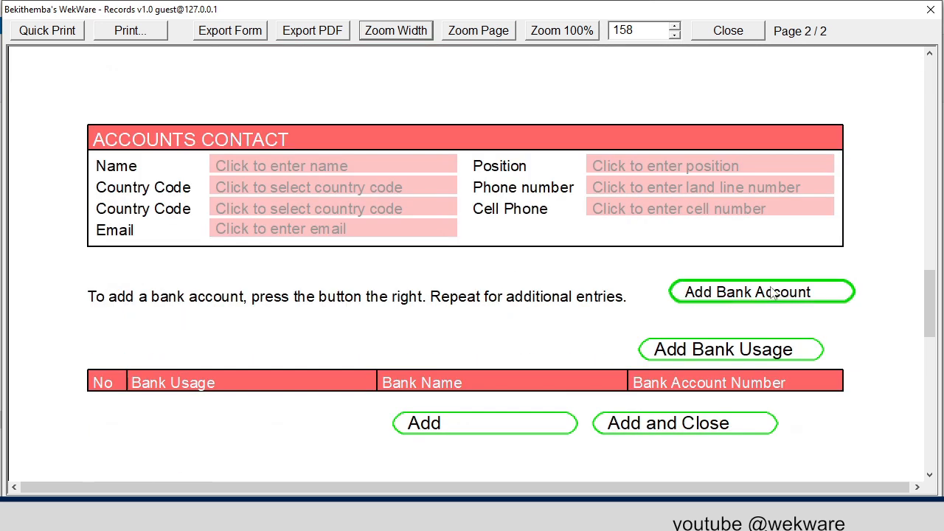
left_click(766, 294)
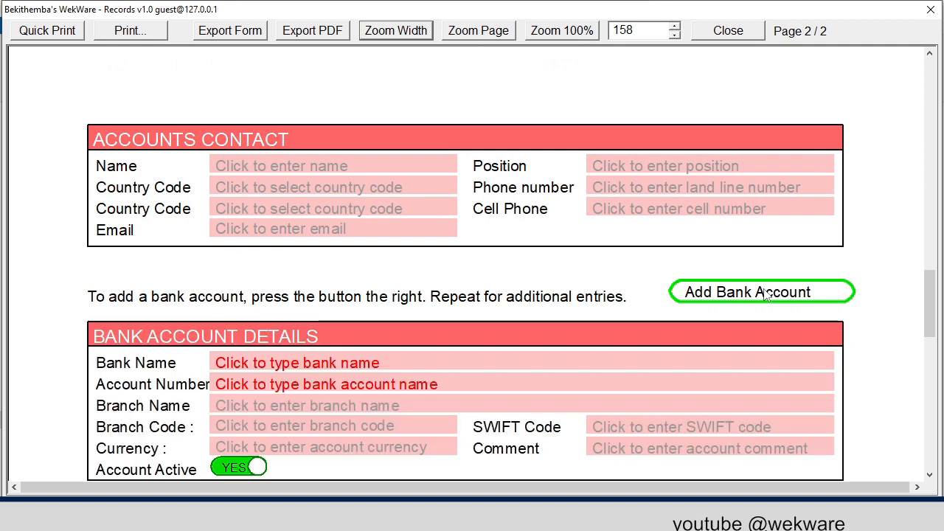
scroll(766, 294, "down", 4)
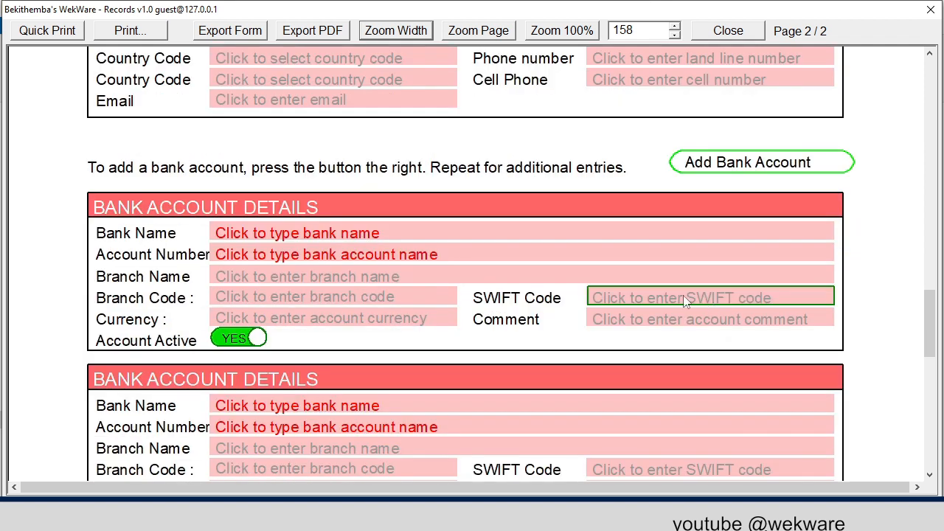
- Enter BIG BANK as the bank name and fill in the account number in the first bank account section
left_click(273, 233)
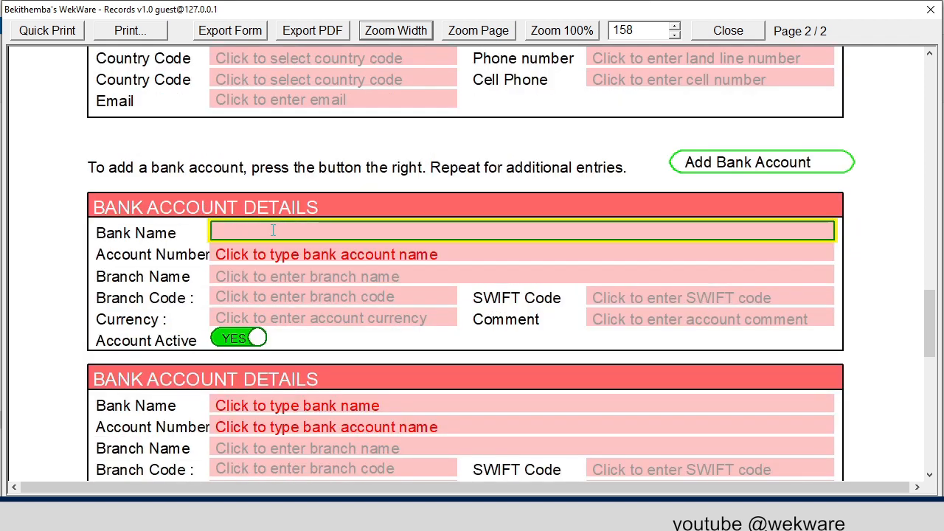
type("BIG BANK")
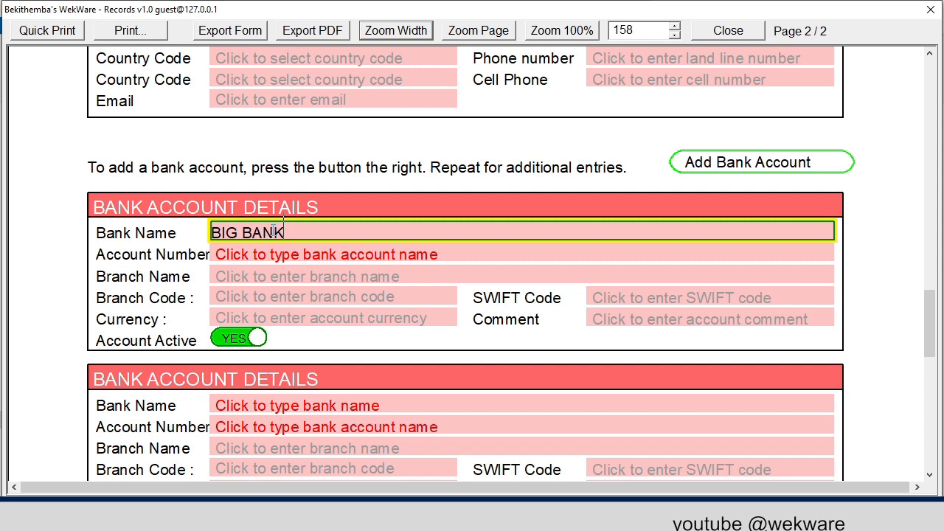
left_click(278, 253)
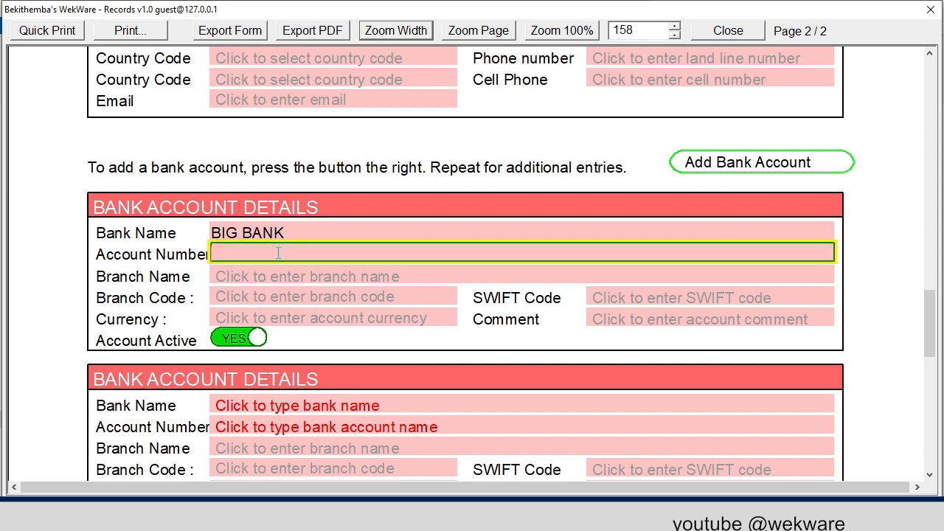
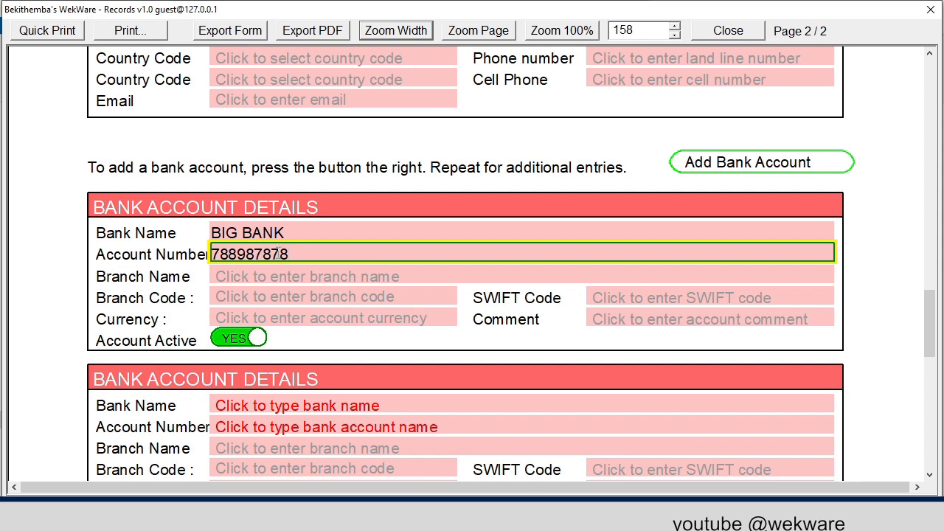
- Set the first bank account's branch name to HEAD OFFICE and its branch code to 2001
left_click(288, 278)
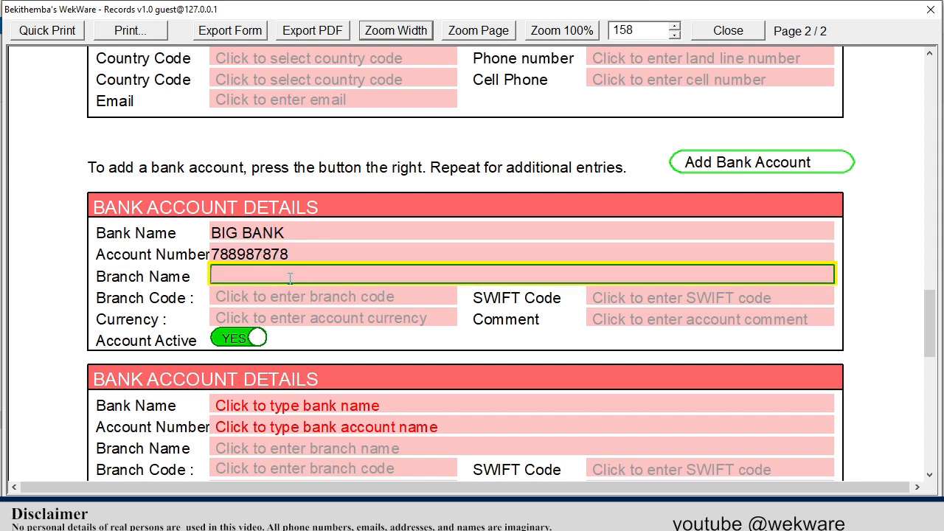
type("HEAD OFFICE")
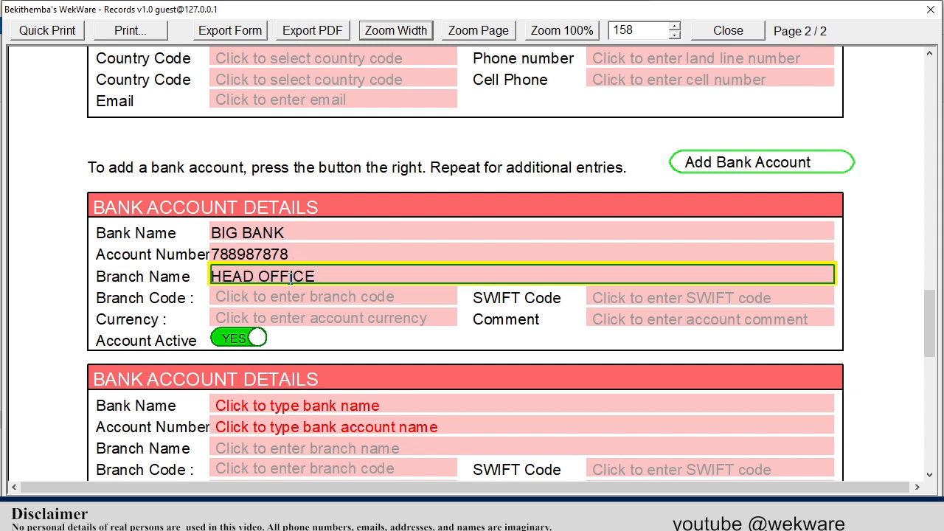
left_click(284, 297)
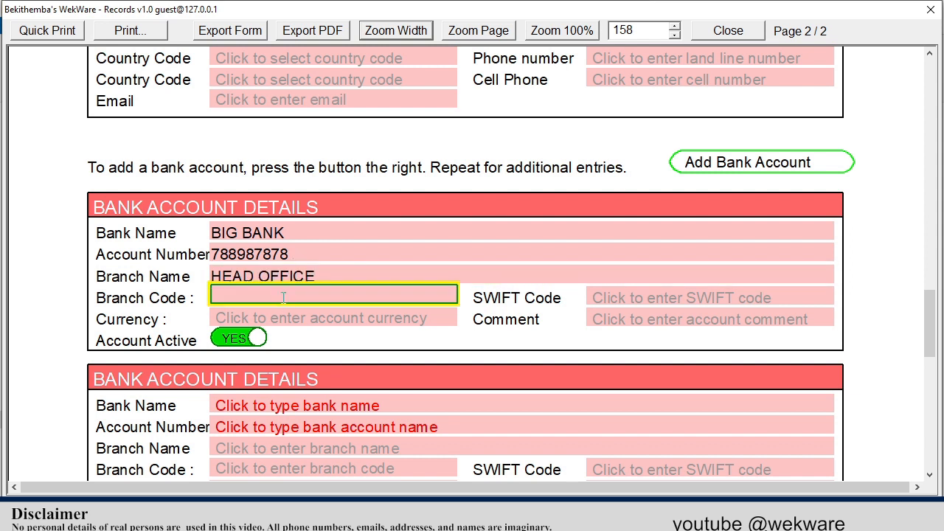
type("2001")
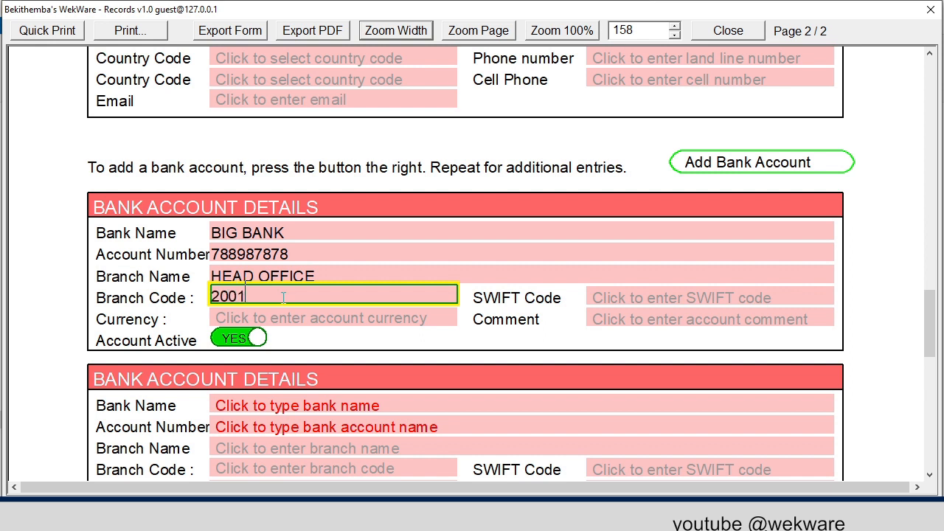
- Set the first bank account's SWIFT code to K787FJK and its currency to USD
left_click(603, 292)
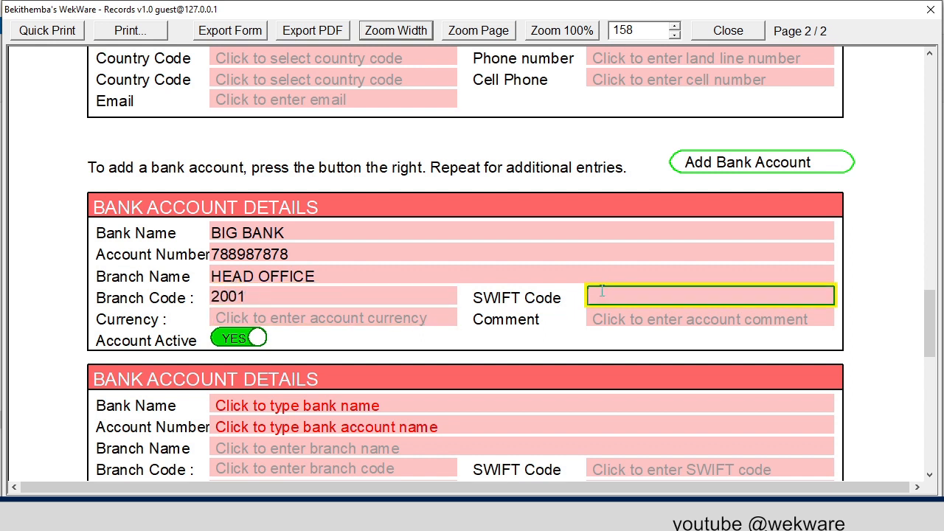
type("K787FJK")
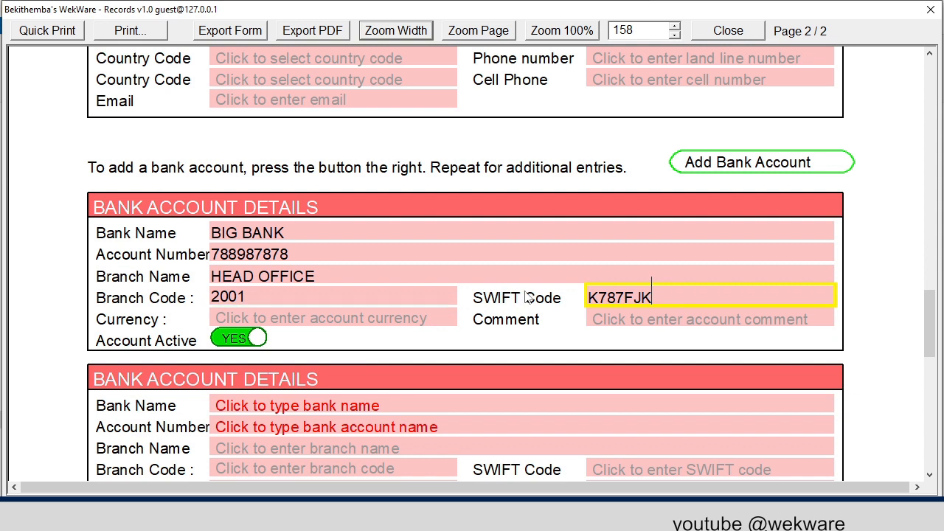
scroll(215, 366, "down", 1)
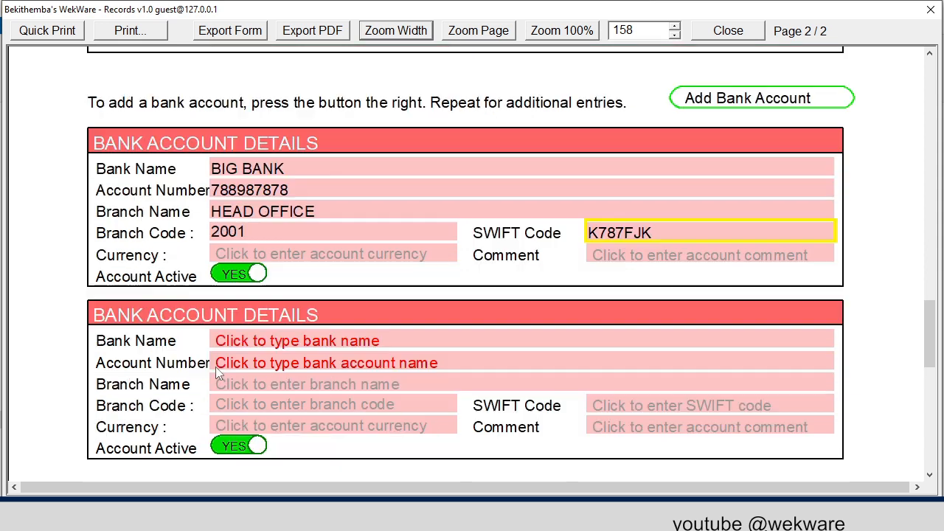
left_click(266, 254)
type("USD")
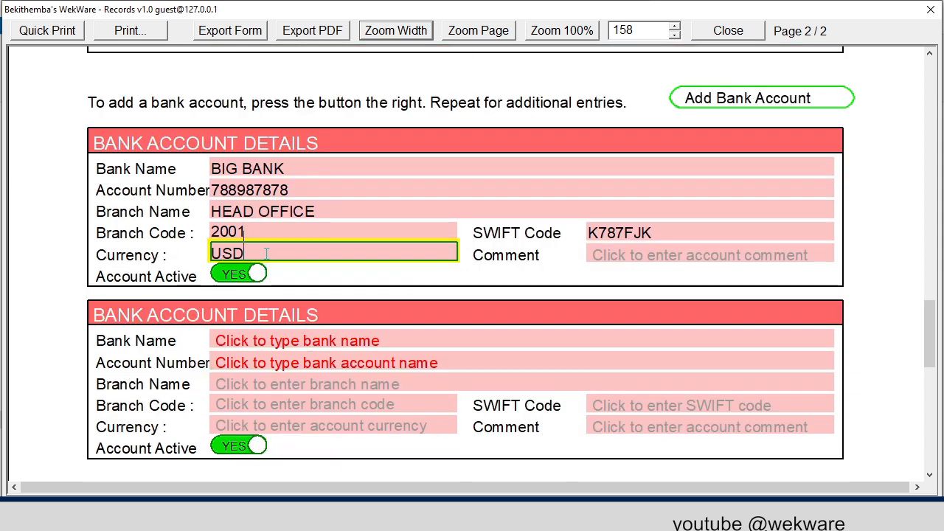
- Enter BIG BANK as the bank name and fill in the account number in the second bank account section
left_click(260, 341)
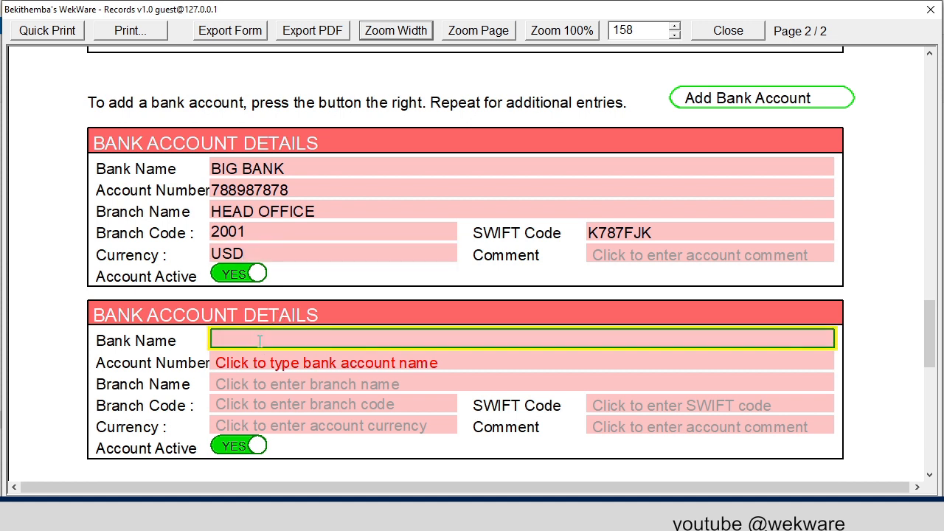
type("BIG BANK")
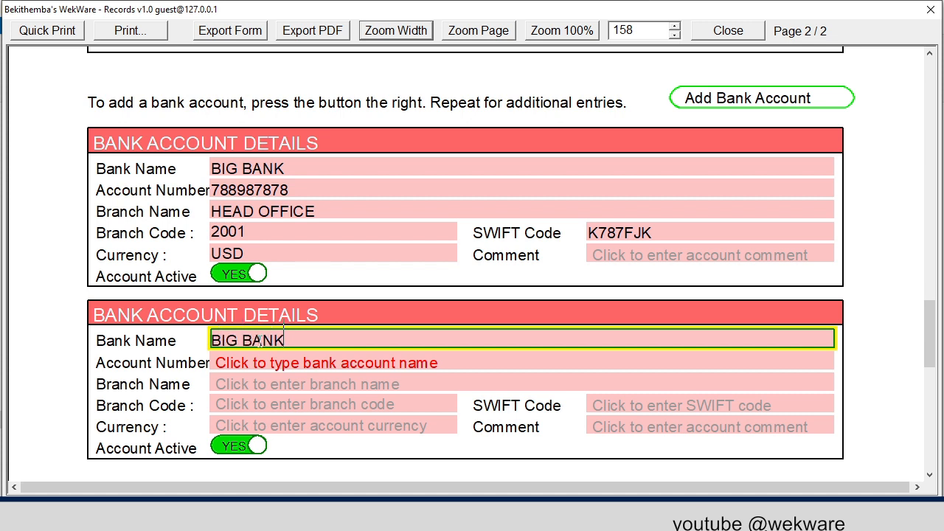
left_click(260, 362)
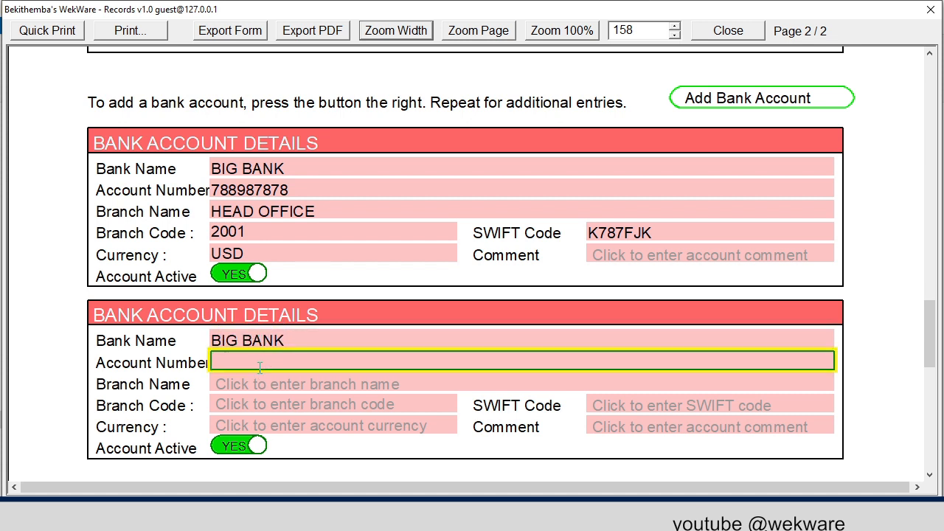
- Set the second bank account's branch name to HEAD OFFICE and its branch code to 2001
left_click(251, 389)
type("HE")
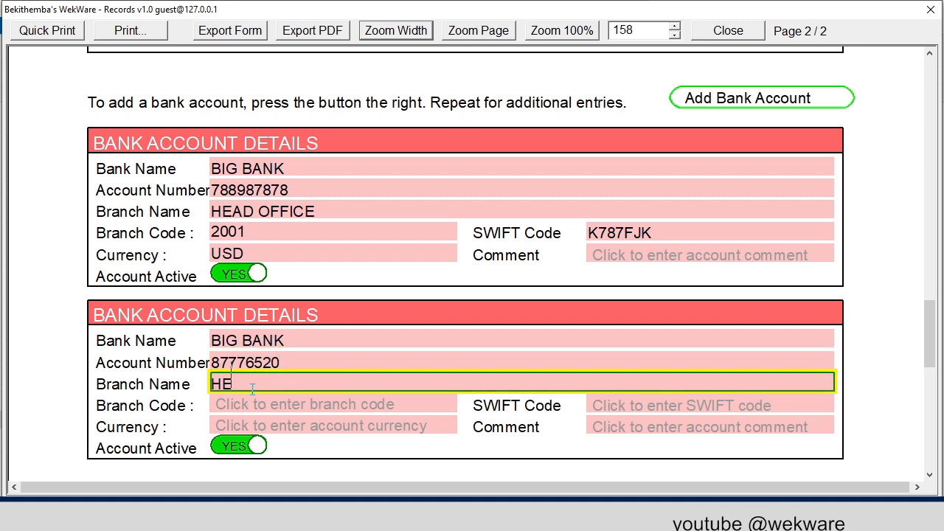
type("AD OFFICE")
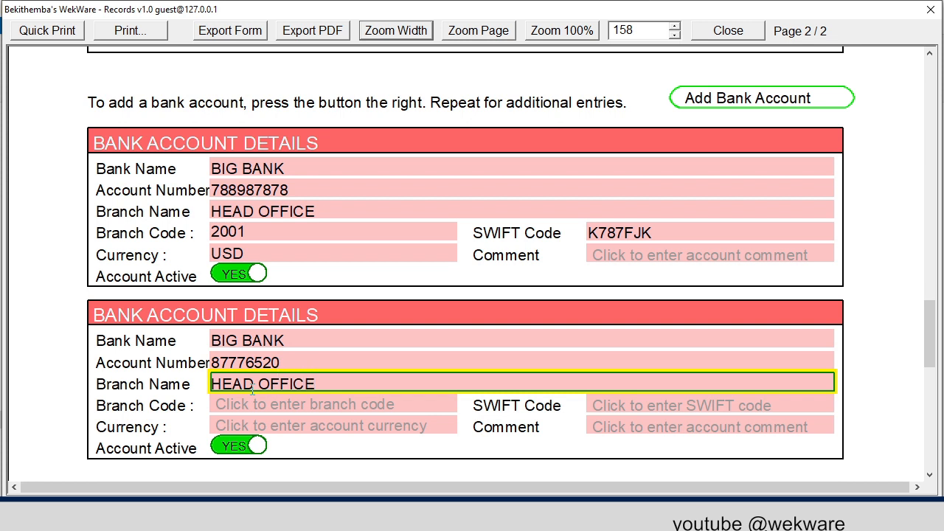
left_click(245, 405)
type("20")
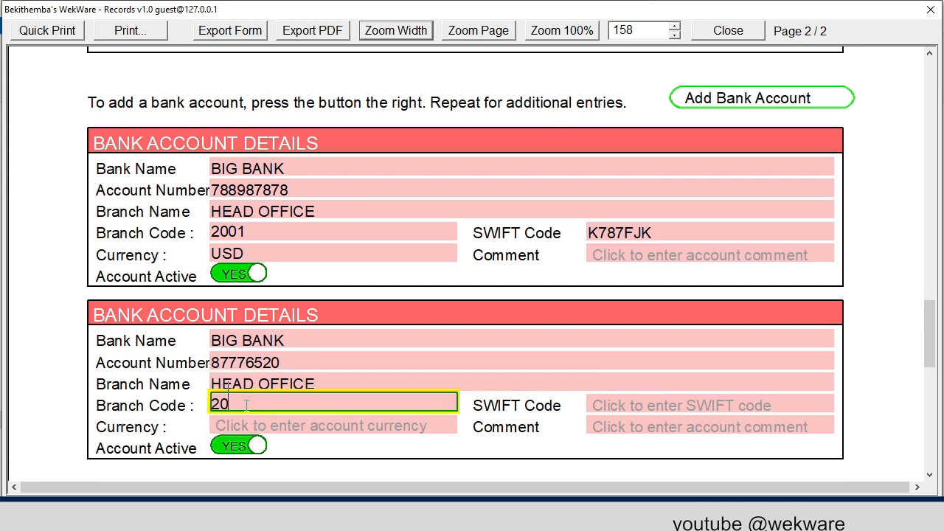
type("01")
- Set the second bank account's SWIFT code to K787FJK and its currency to ZWL
left_click(632, 404)
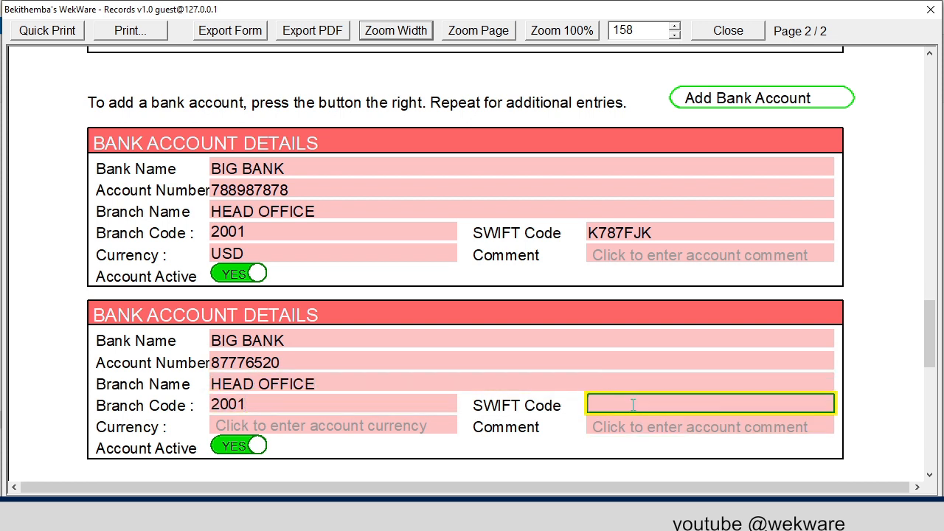
type("K787FJK")
left_click(375, 424)
type("Z")
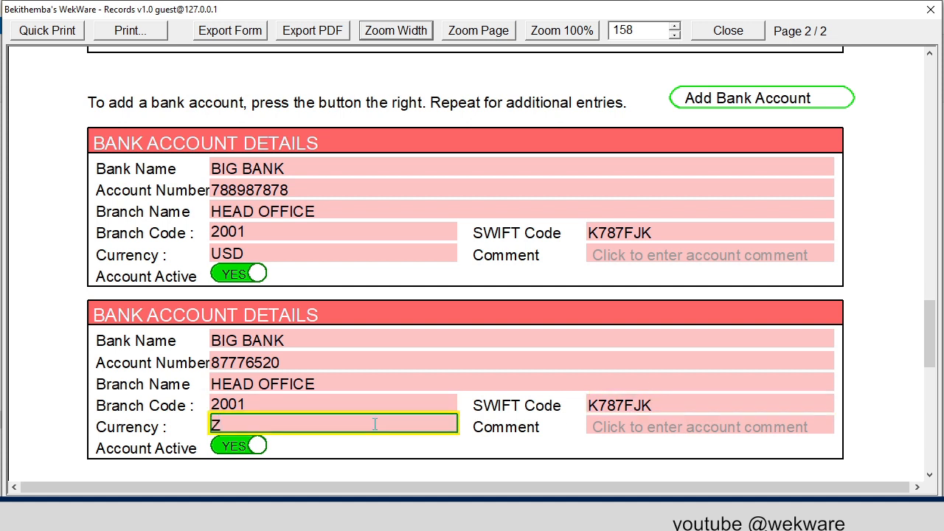
type("WL")
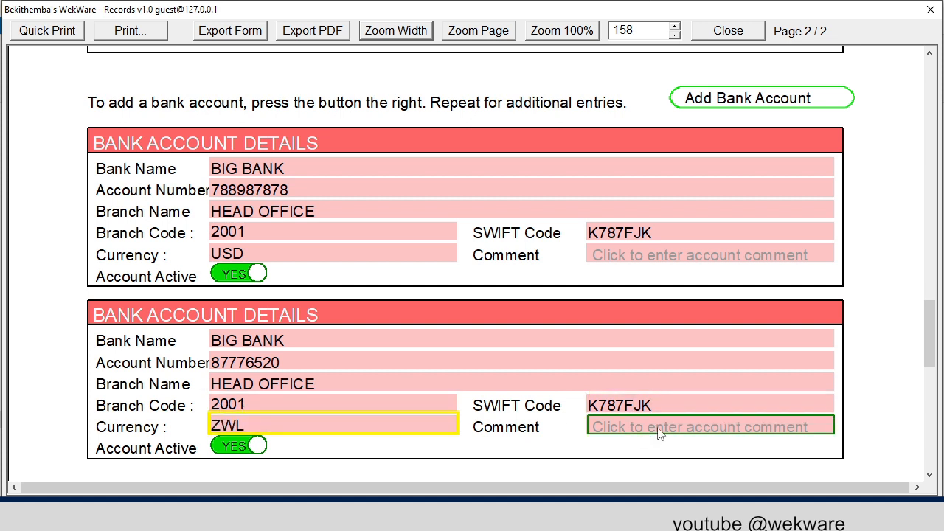
- Add two rows to the bank usage table below the bank account sections
scroll(633, 411, "down", 3)
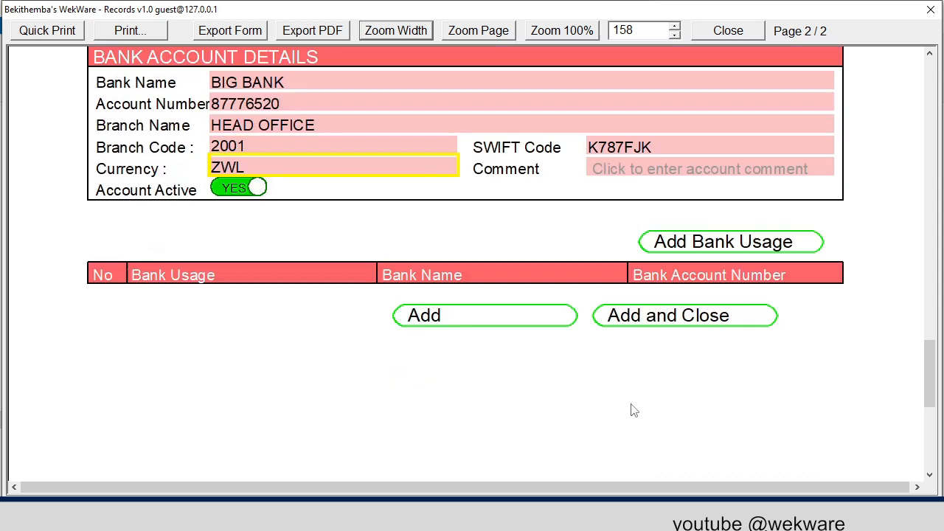
left_click(676, 252)
left_click(675, 251)
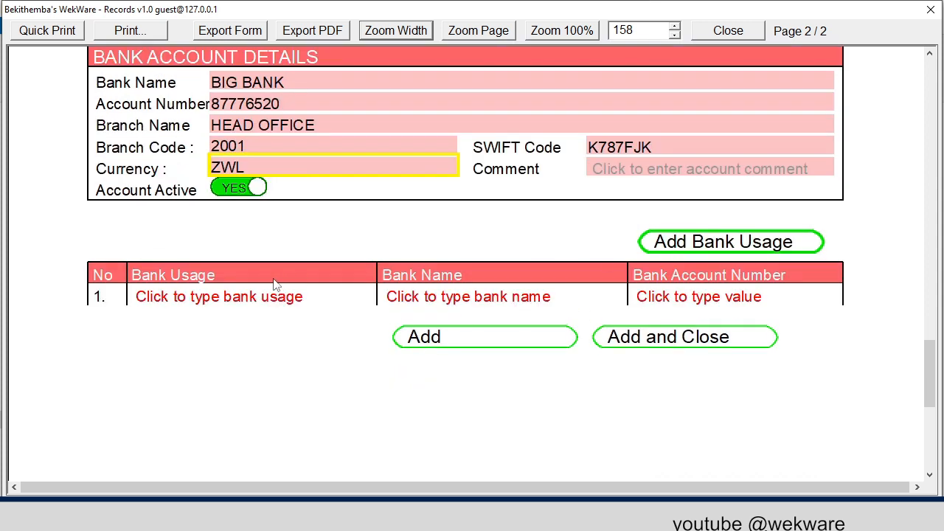
- Copy the bank name BIG BANK from the second bank account into both rows of the bank usage table
scroll(283, 280, "up", 1)
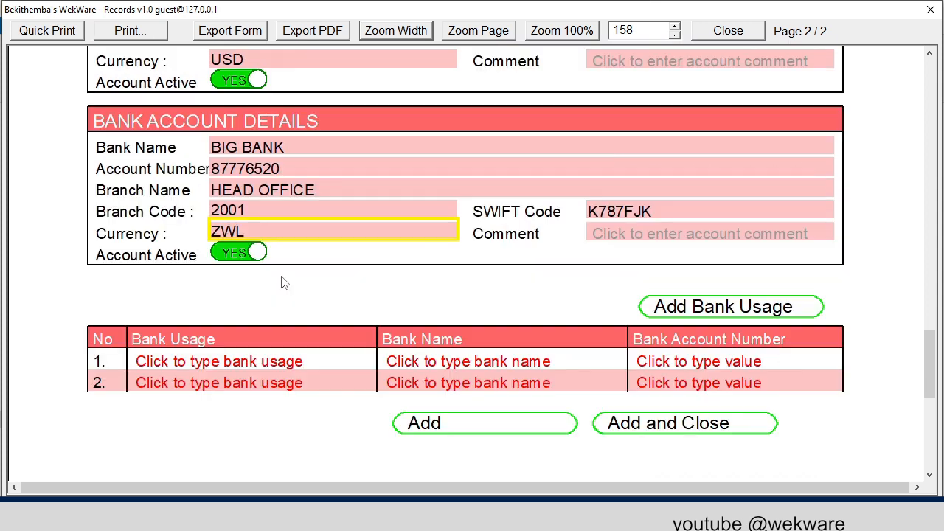
double_click(270, 149)
key("ctrl+c")
left_click(480, 366)
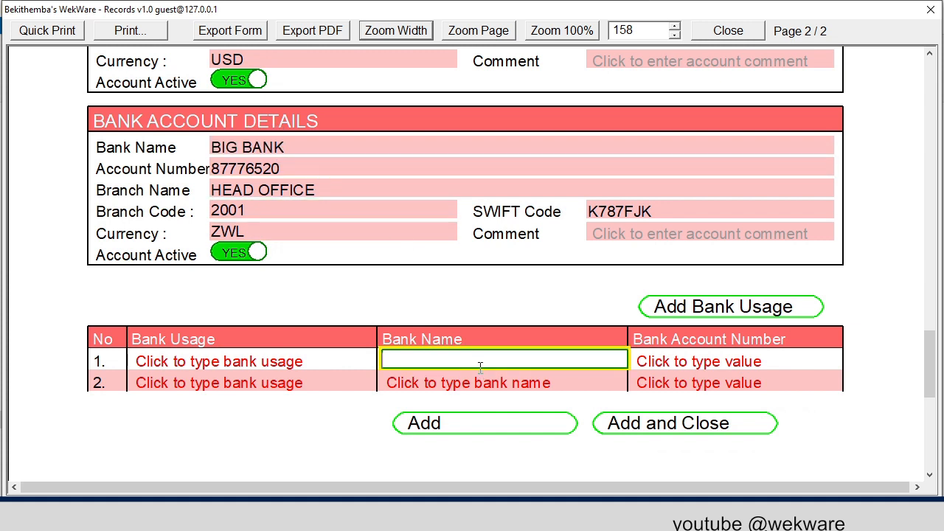
key("ctrl+v")
left_click(480, 382)
key("ctrl+v")
- Copy the USD bank account's number into the first bank usage row and set that row's usage to USD TAXES
scroll(337, 263, "up", 1)
scroll(292, 190, "up", 2)
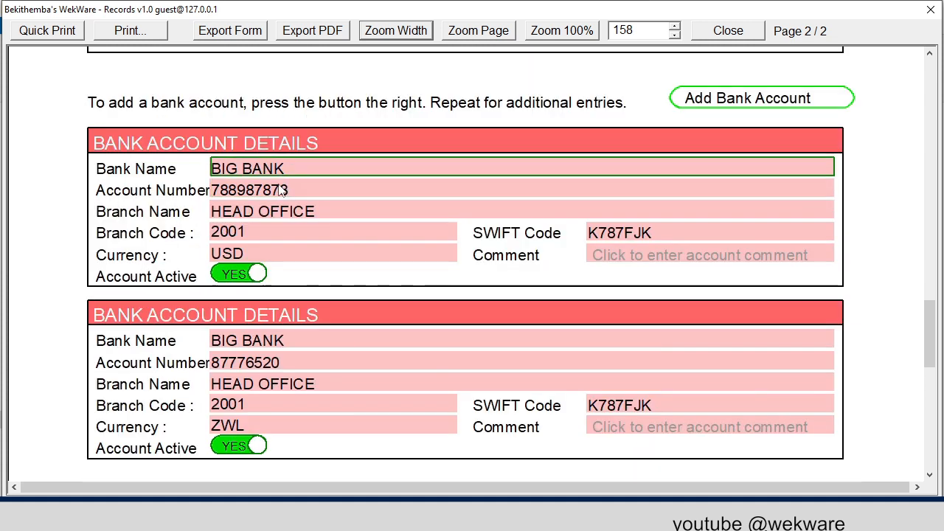
double_click(282, 190)
key("ctrl+c")
scroll(571, 333, "down", 3)
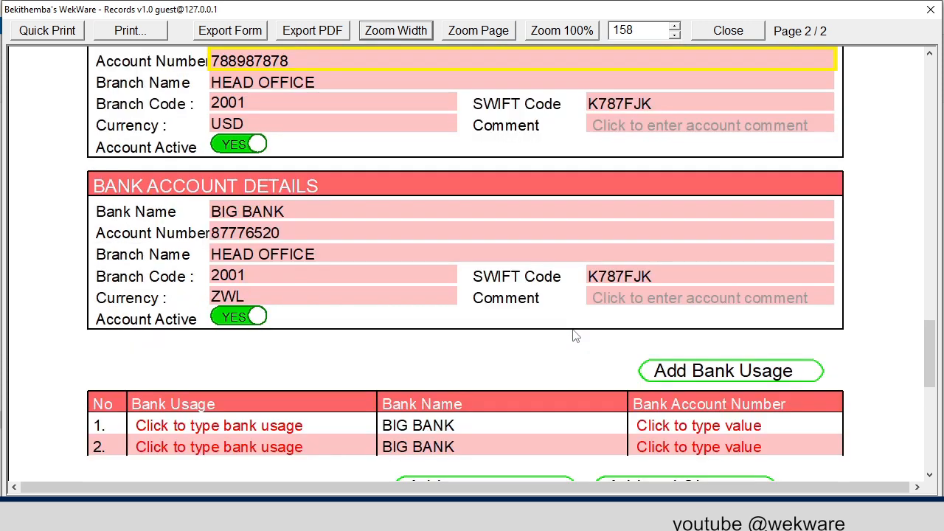
left_click(659, 359)
key("ctrl+v")
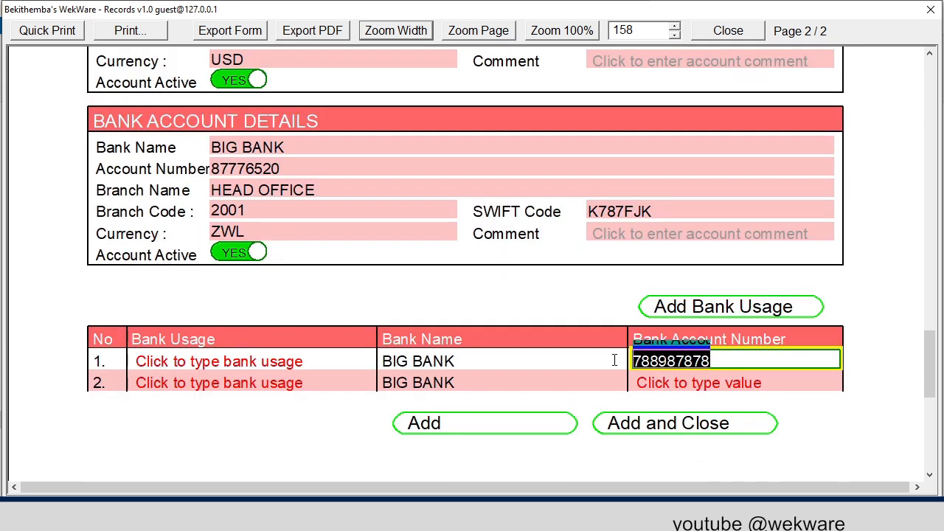
left_click(251, 359)
type("USD TAXES")
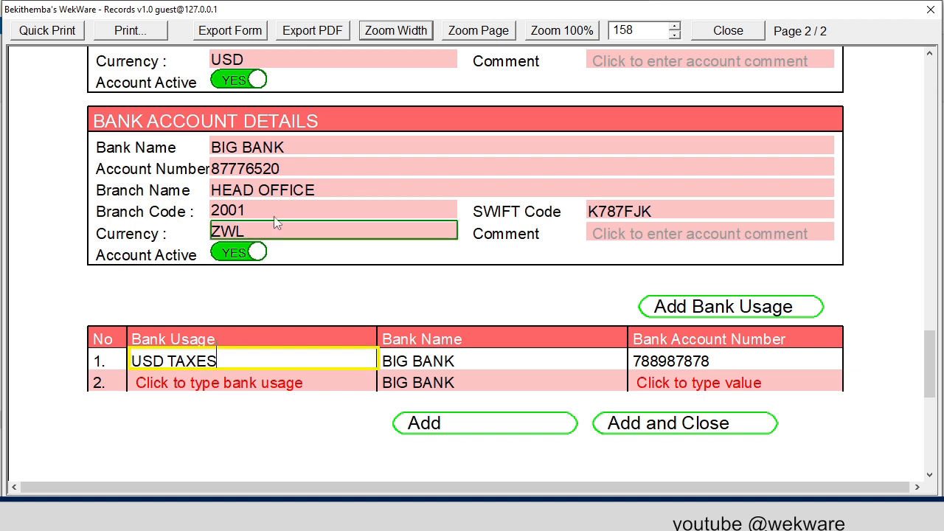
- Complete the second bank usage row with the ZWL account's copied number and usage ZWL TAXES, and add the supplier, closing the form
double_click(280, 169)
key("ctrl+c")
left_click(730, 383)
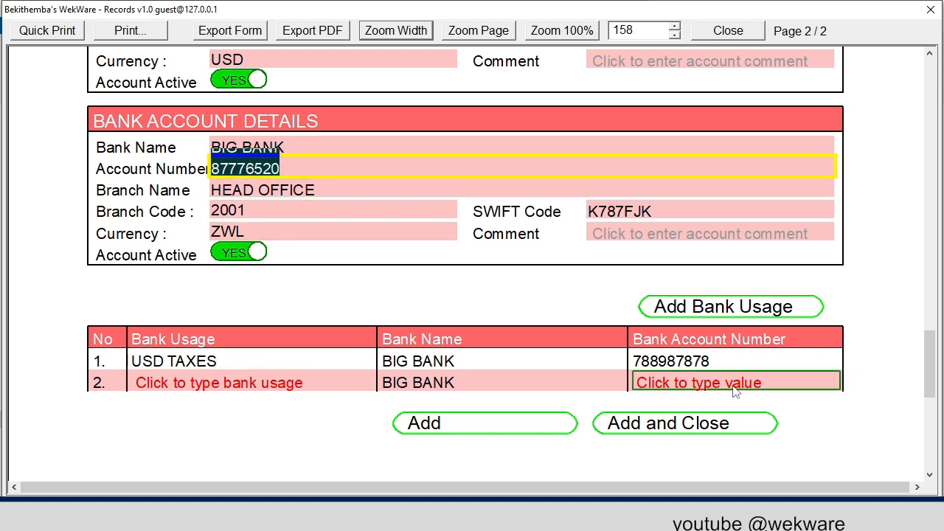
key("ctrl+v")
left_click(277, 382)
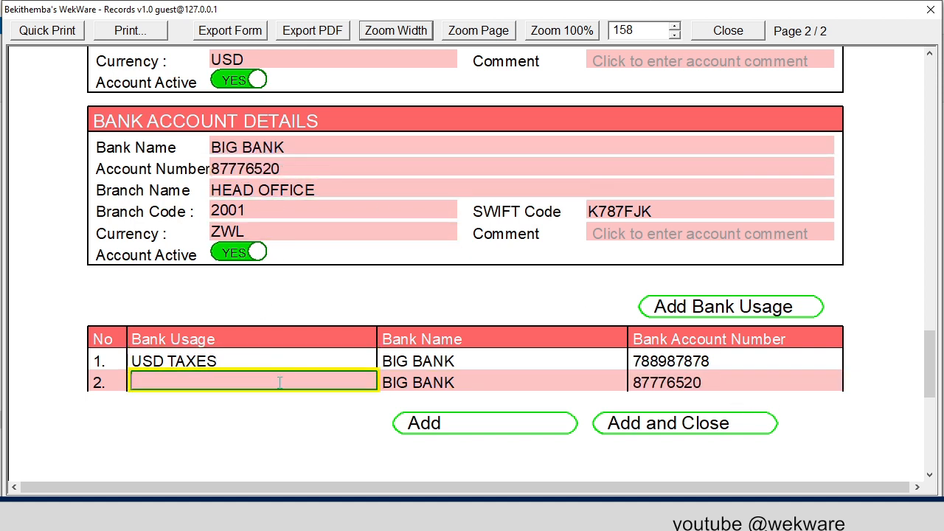
type("ZWL TAXES")
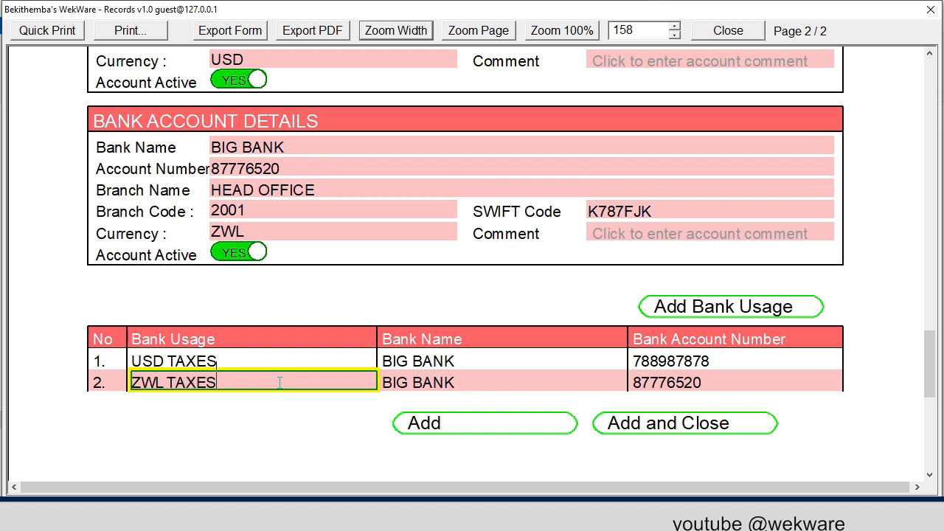
left_click(669, 423)
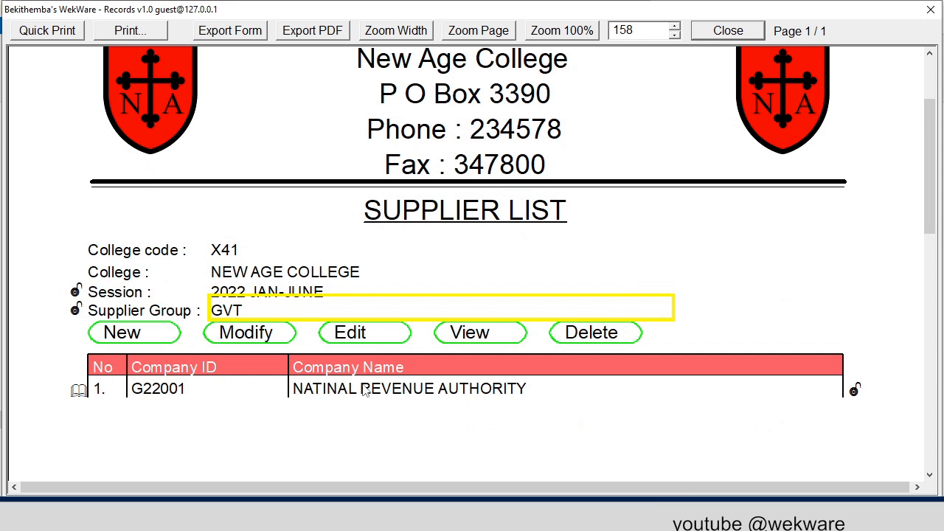